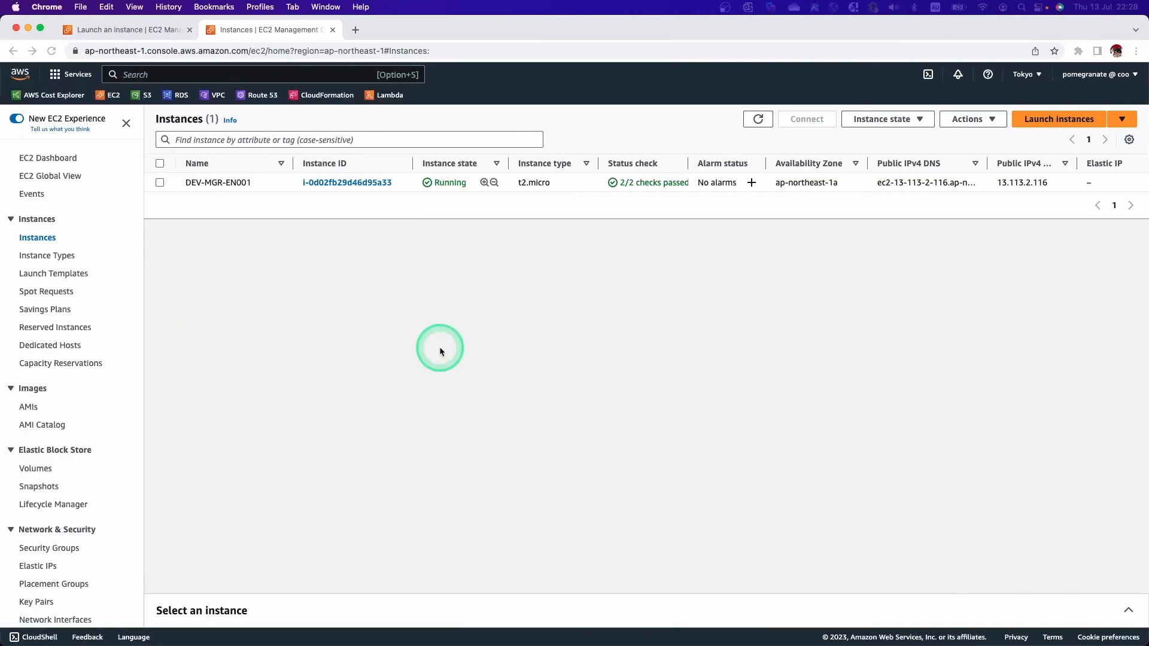
Step: Start launching a new instance named DEV-WEB-EN001 and choose the Windows quick-start image, Microsoft Windows Server 2022 Base
click(1057, 121)
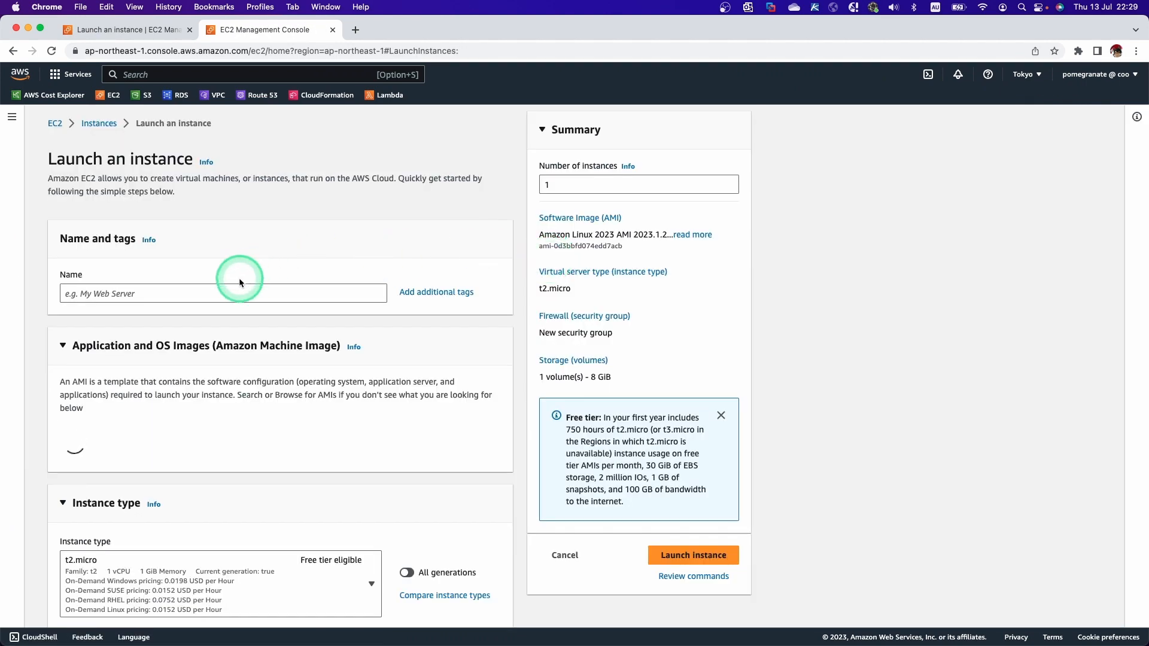
click(225, 291)
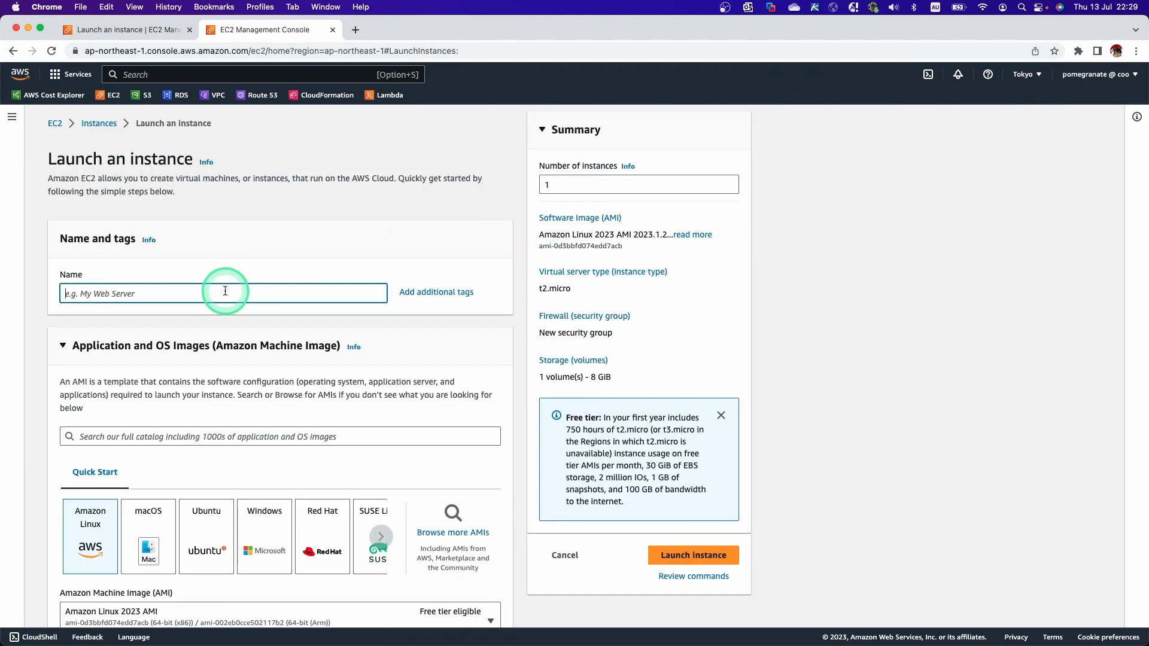
text(DEV-WEB-EN001)
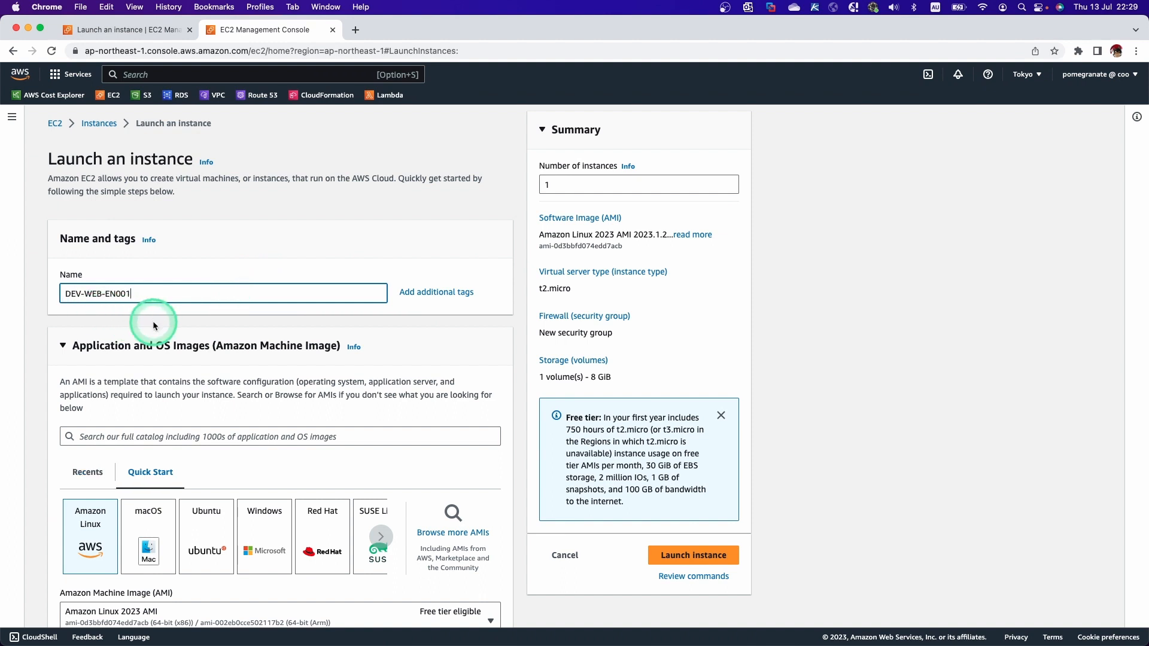
scroll(239, 335, down, 2)
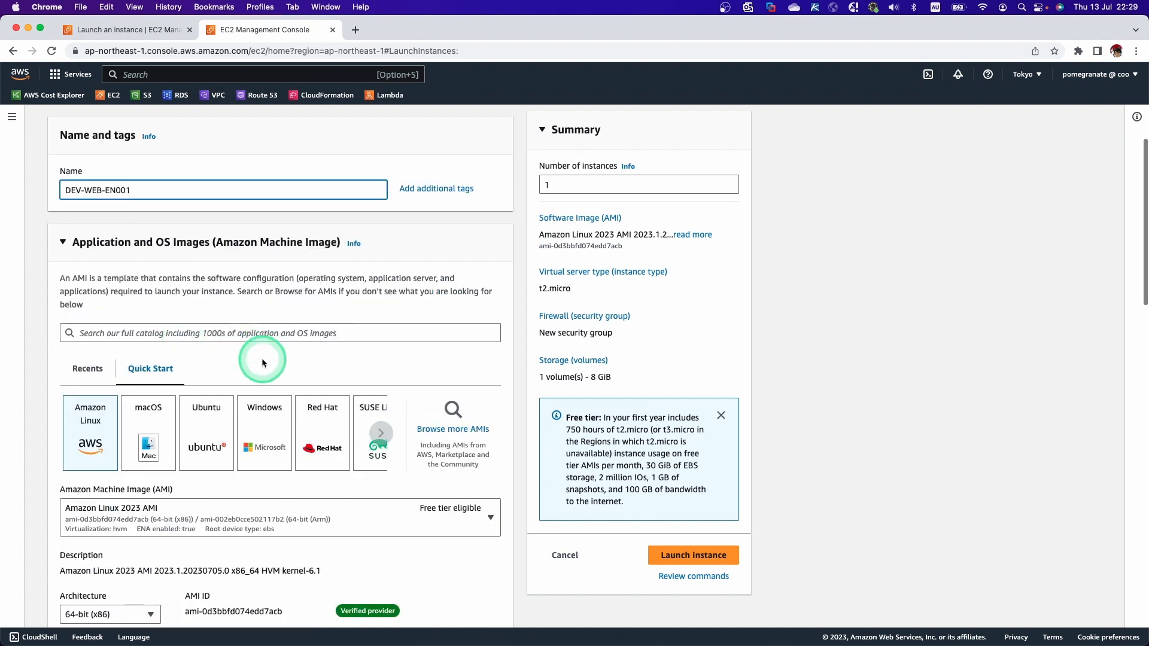
click(270, 412)
Step: Assign the existing carrot key pair to the new instance for login
scroll(270, 411, down, 4)
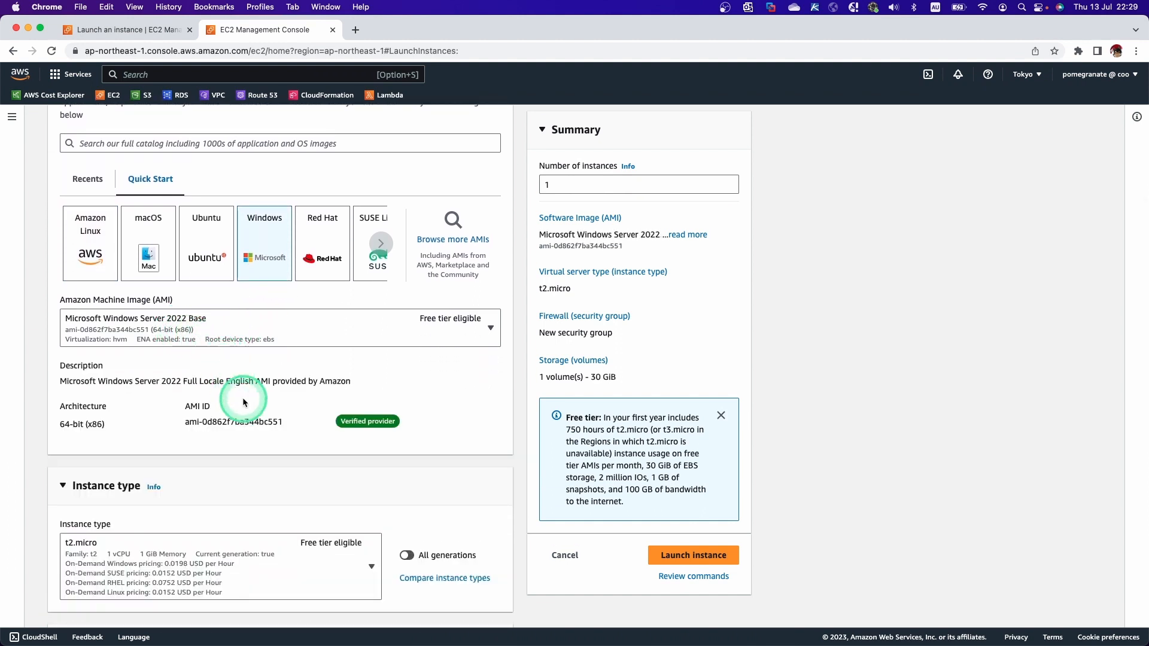
scroll(243, 402, down, 5)
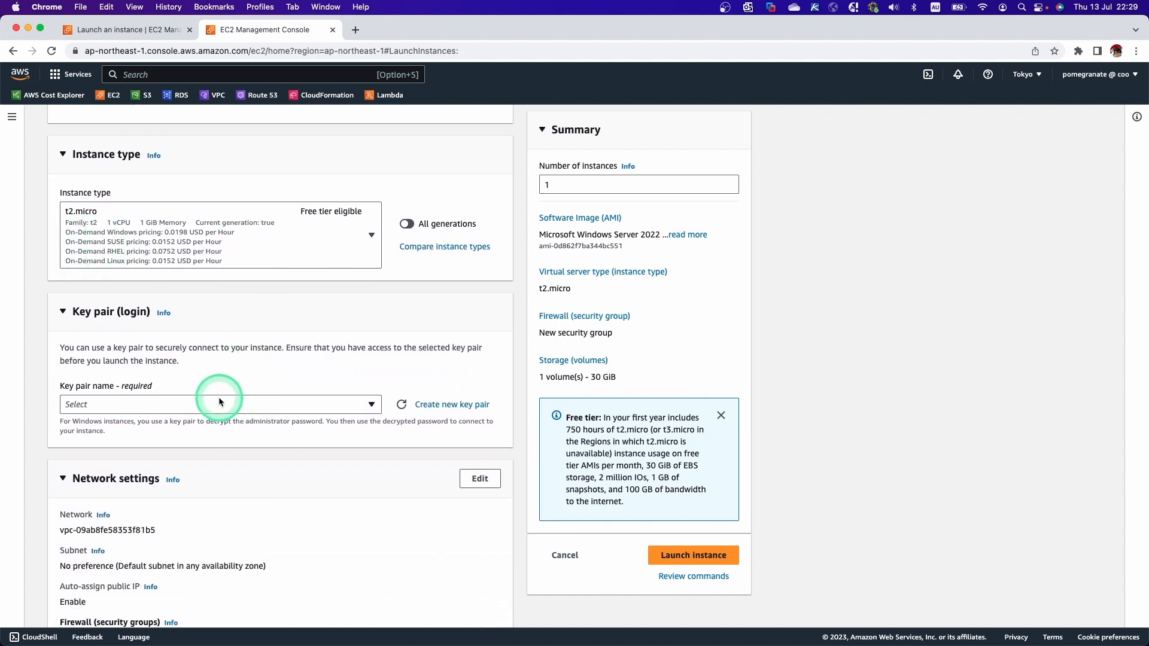
click(219, 402)
click(206, 460)
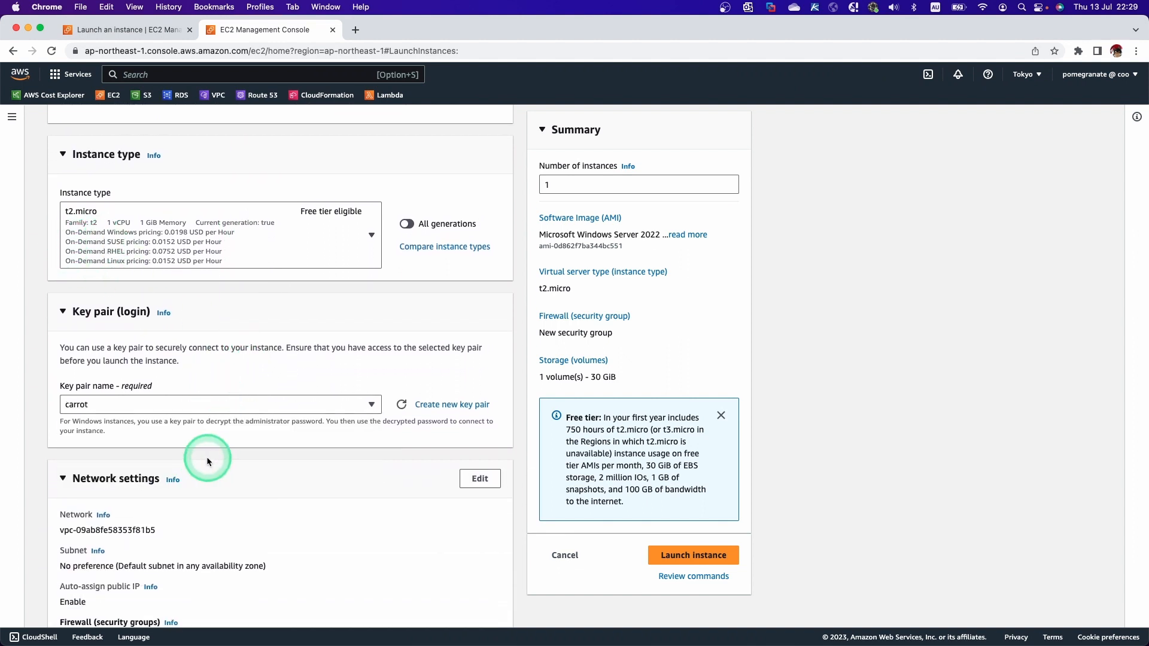
Step: Edit the network settings to place the instance in the VEG-VPC network and the VEG-Private-A subnet
scroll(207, 457, down, 4)
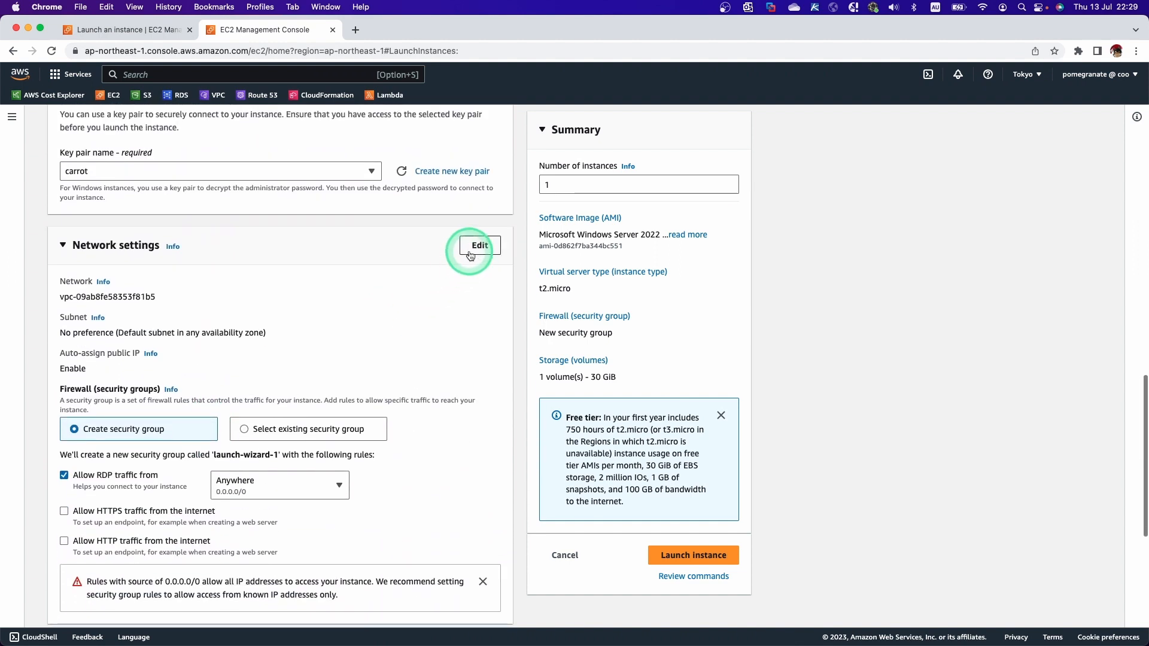
click(470, 256)
click(313, 300)
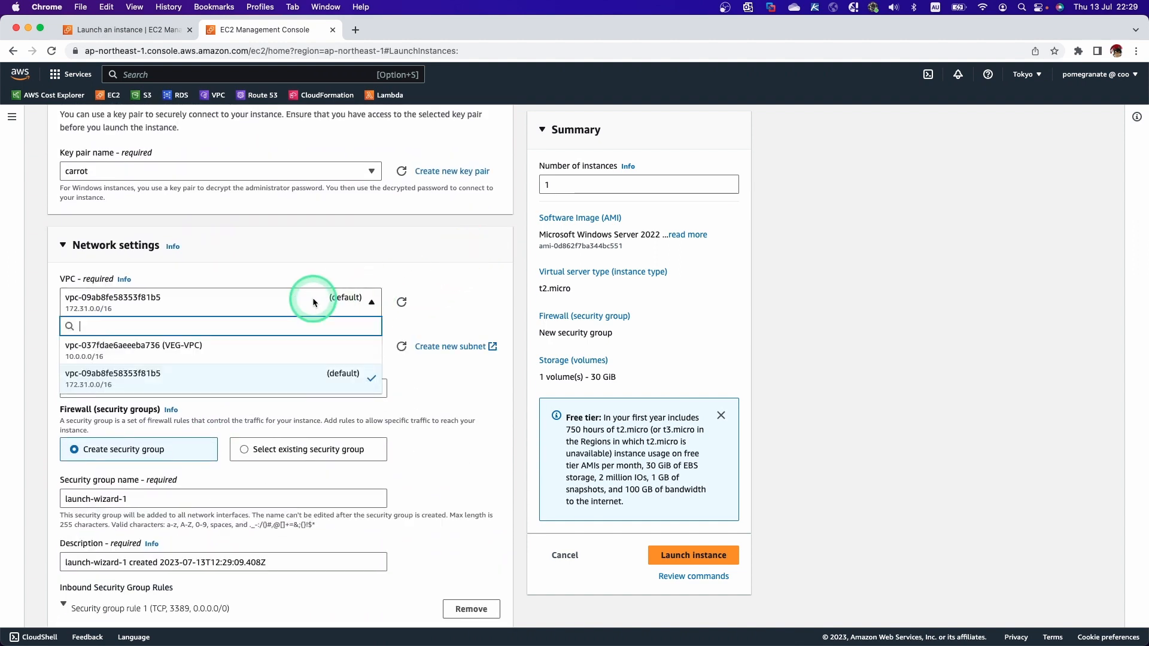
click(240, 354)
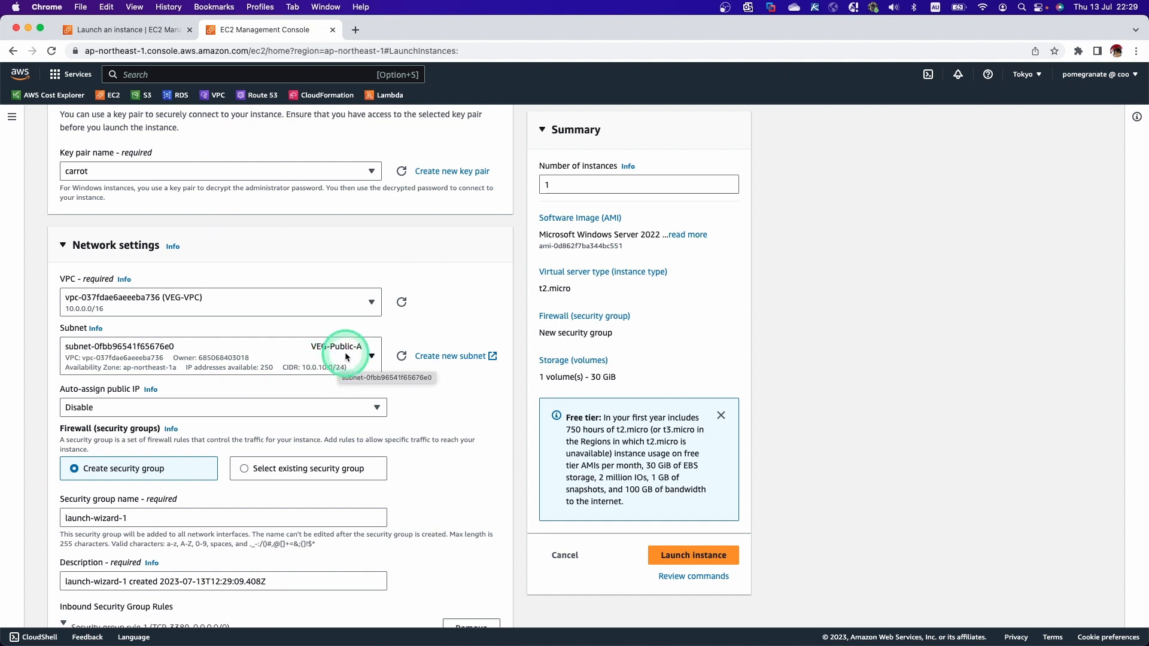
click(371, 358)
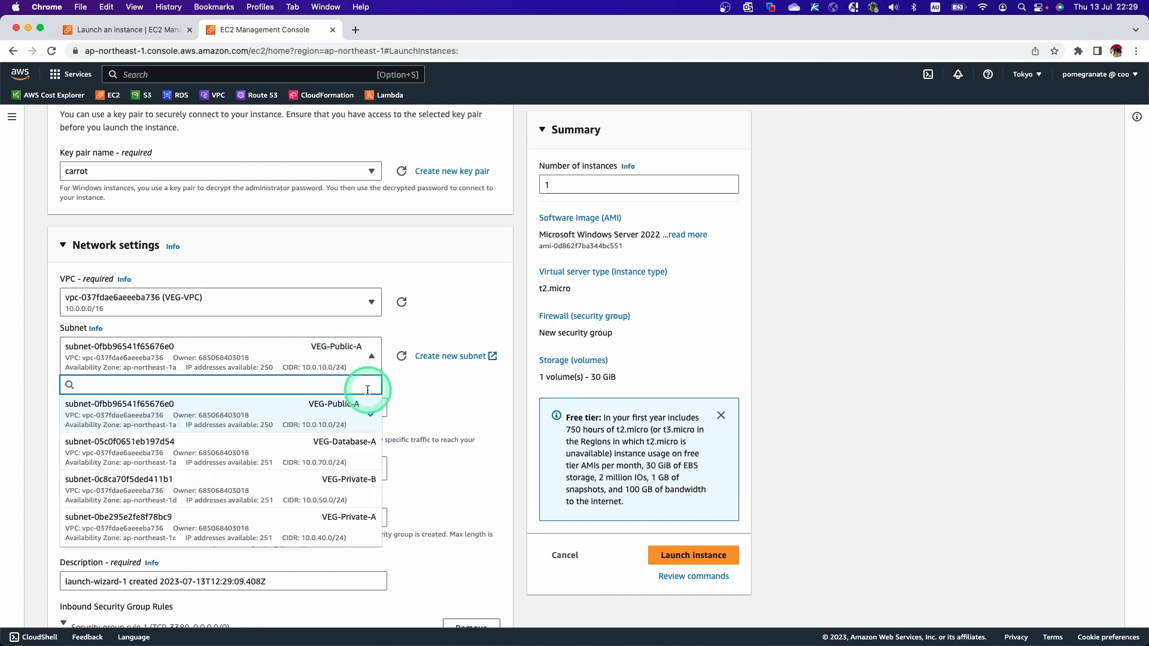
click(340, 529)
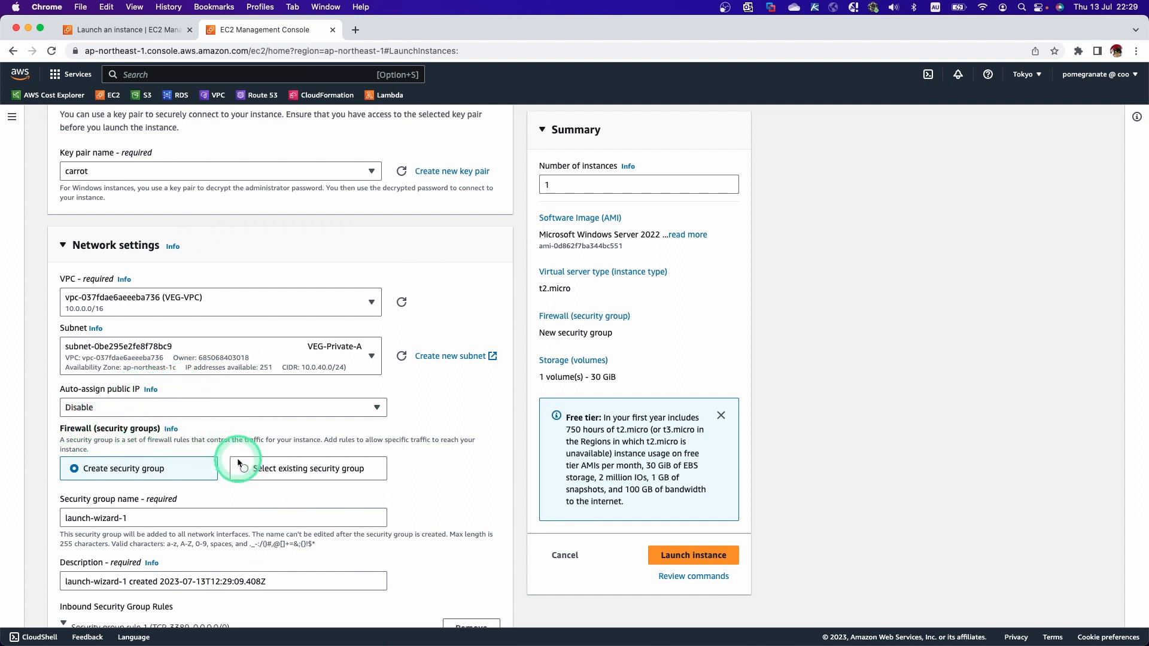
Step: Assign the existing security group VEG-SG-Remote-Windows-Internal and launch the instance
scroll(254, 461, down, 3)
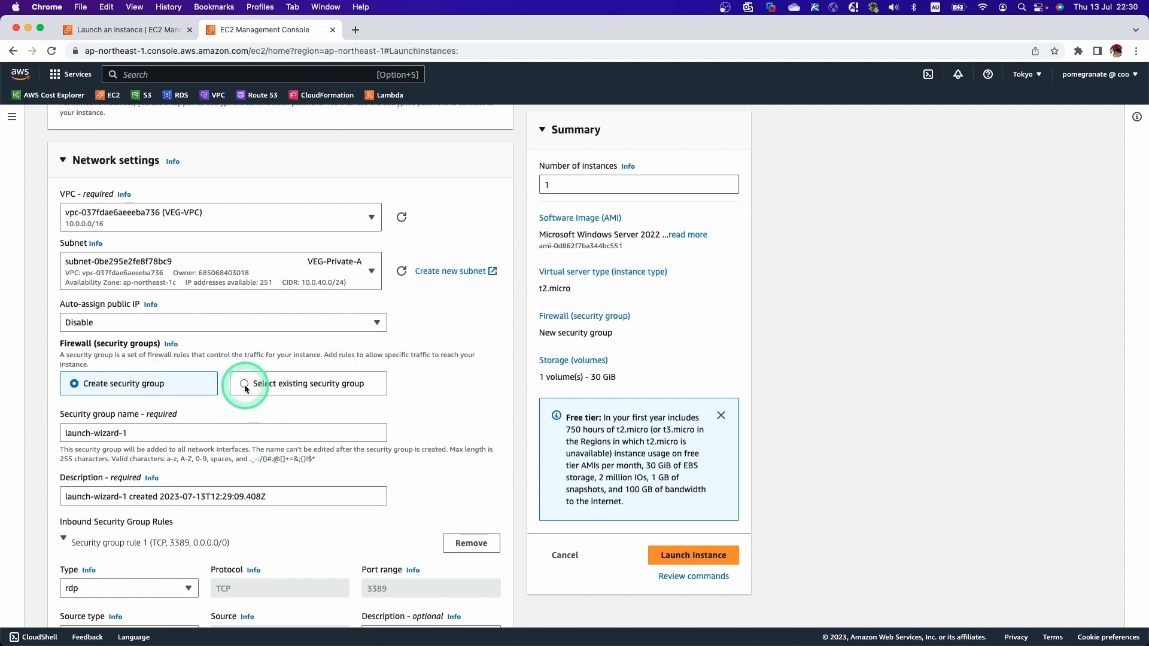
click(245, 386)
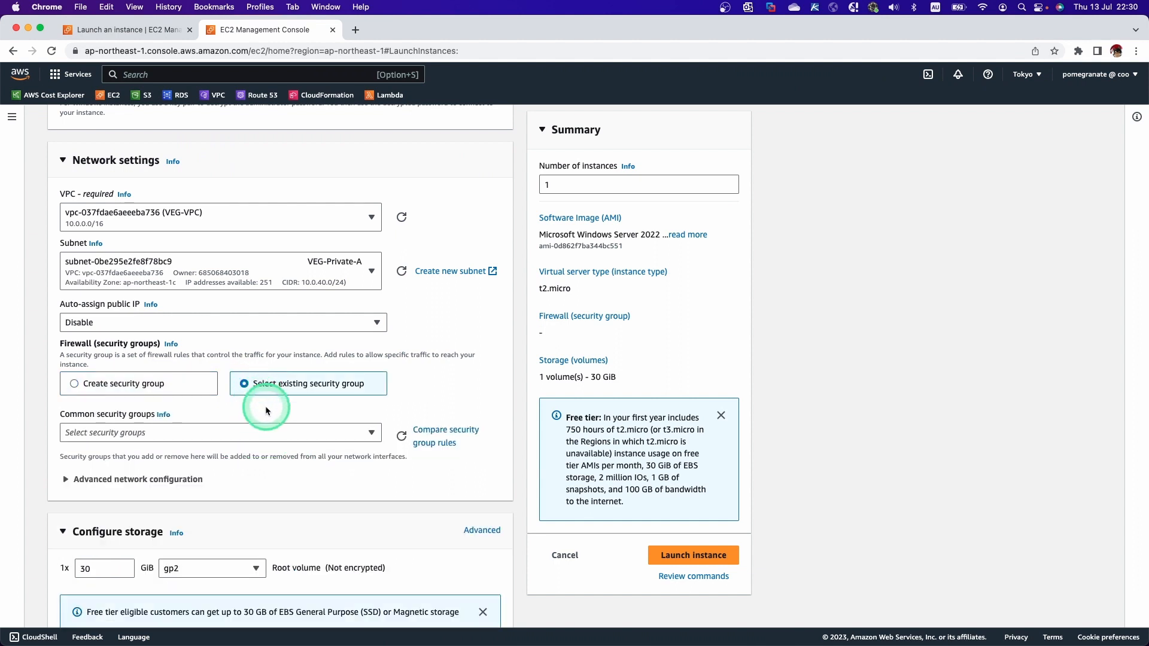
scroll(267, 407, down, 2)
click(252, 392)
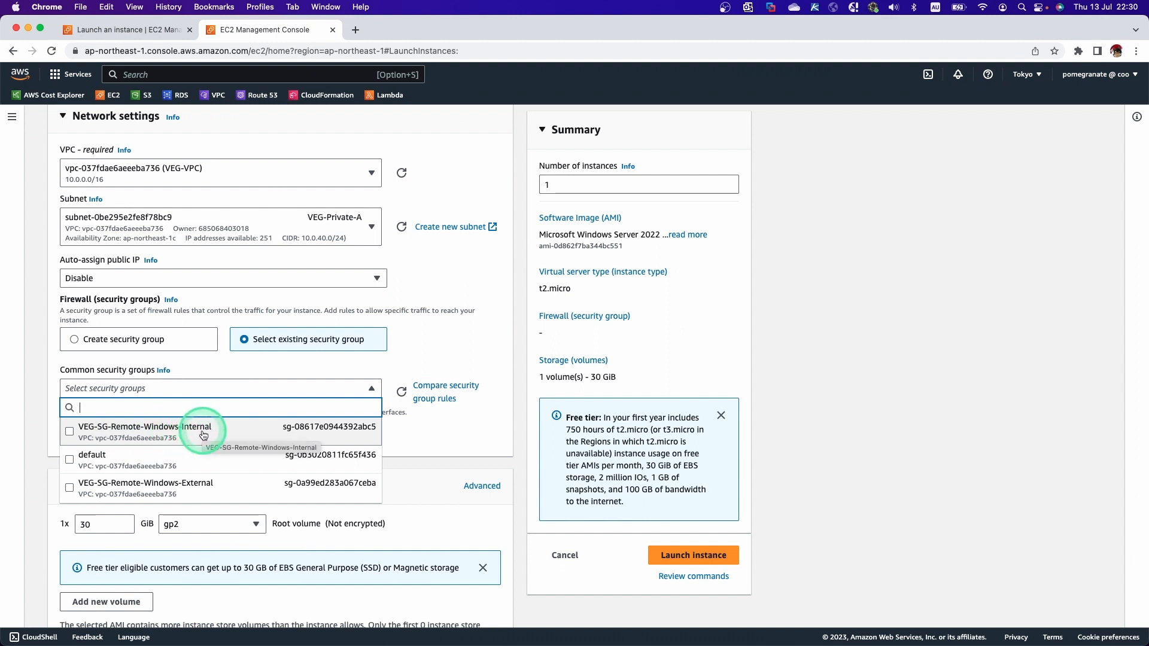
click(69, 431)
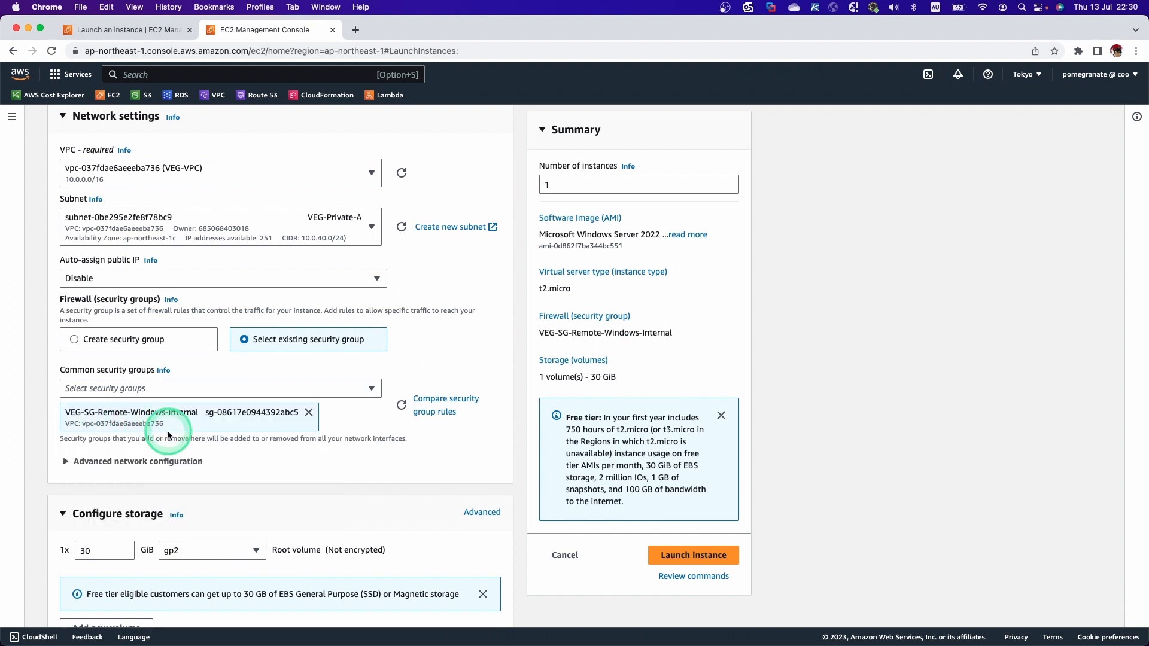
scroll(225, 440, down, 5)
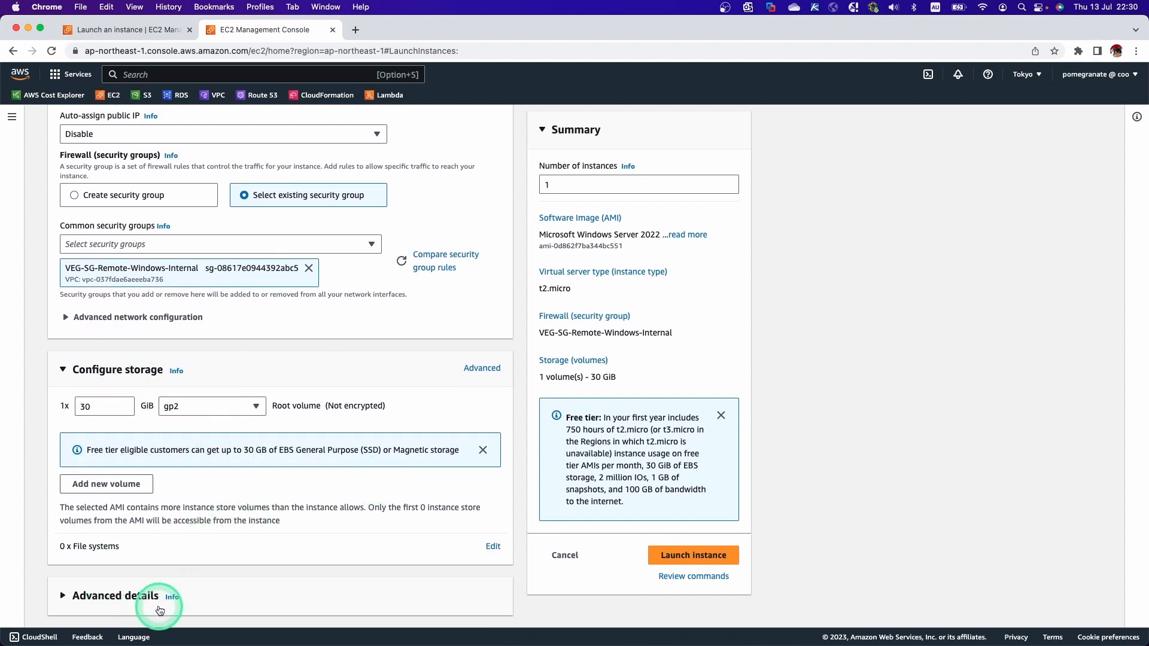
click(685, 555)
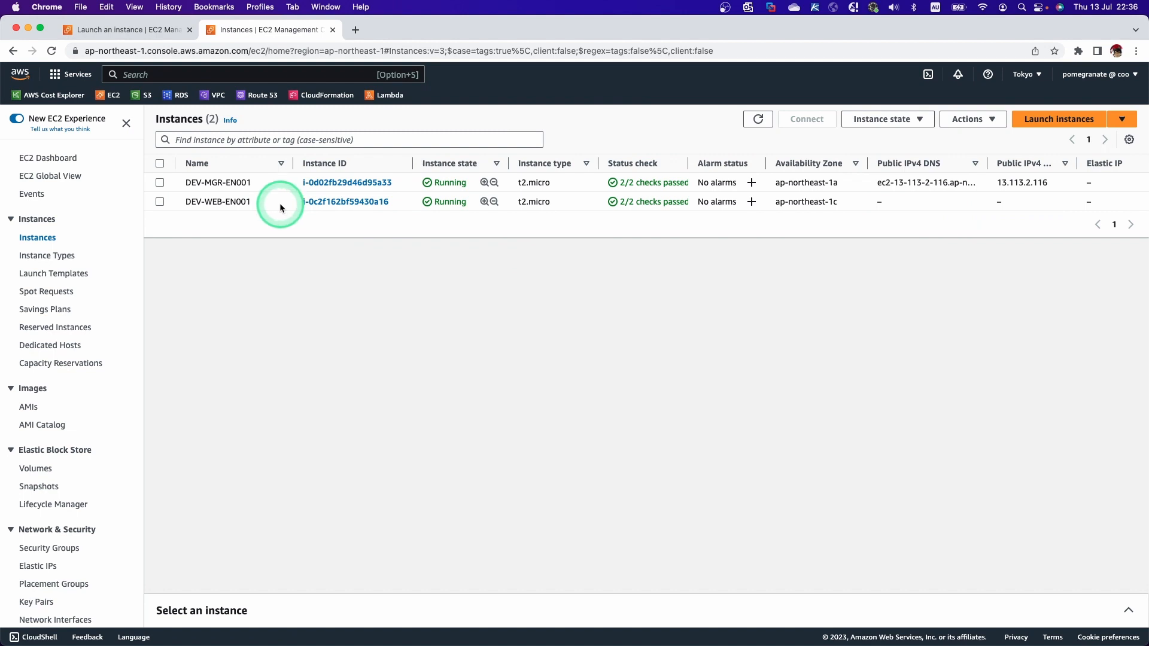
Step: Open the RDP client connection details for the DEV-WEB-EN001 instance
click(280, 202)
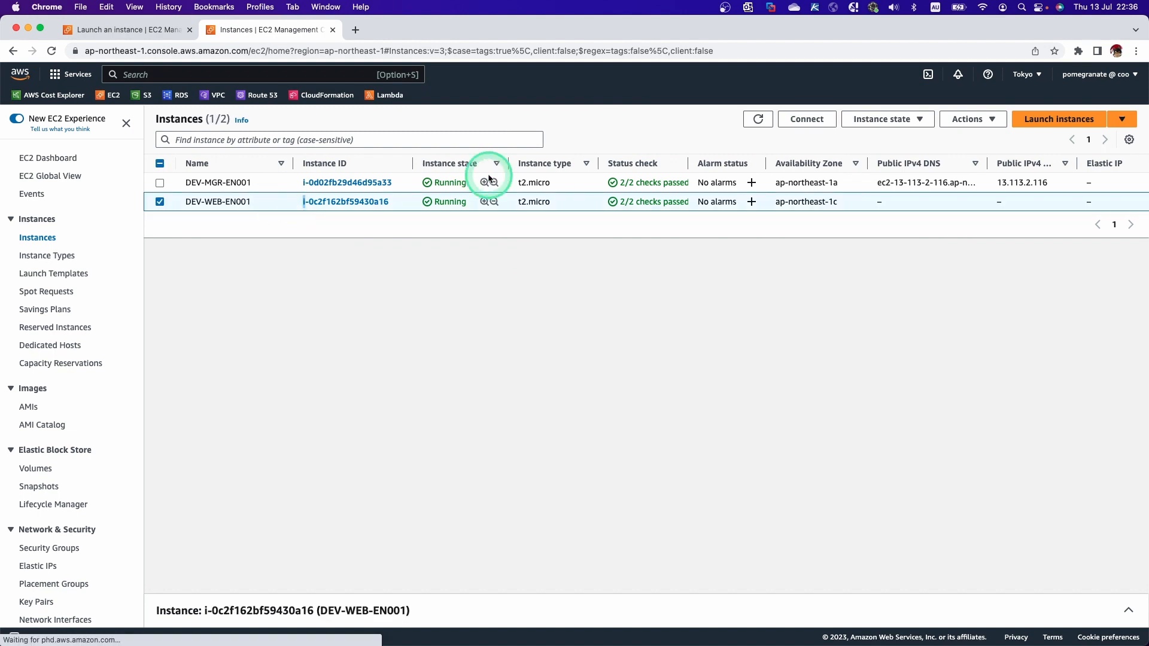
click(809, 119)
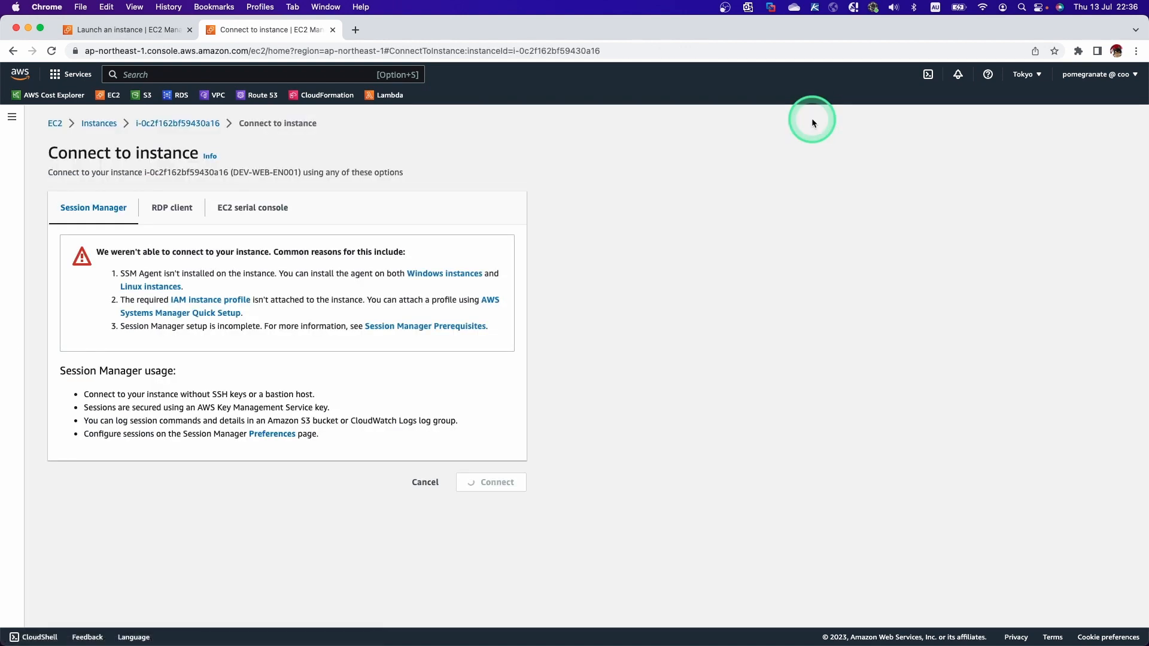
click(167, 215)
scroll(206, 425, down, 1)
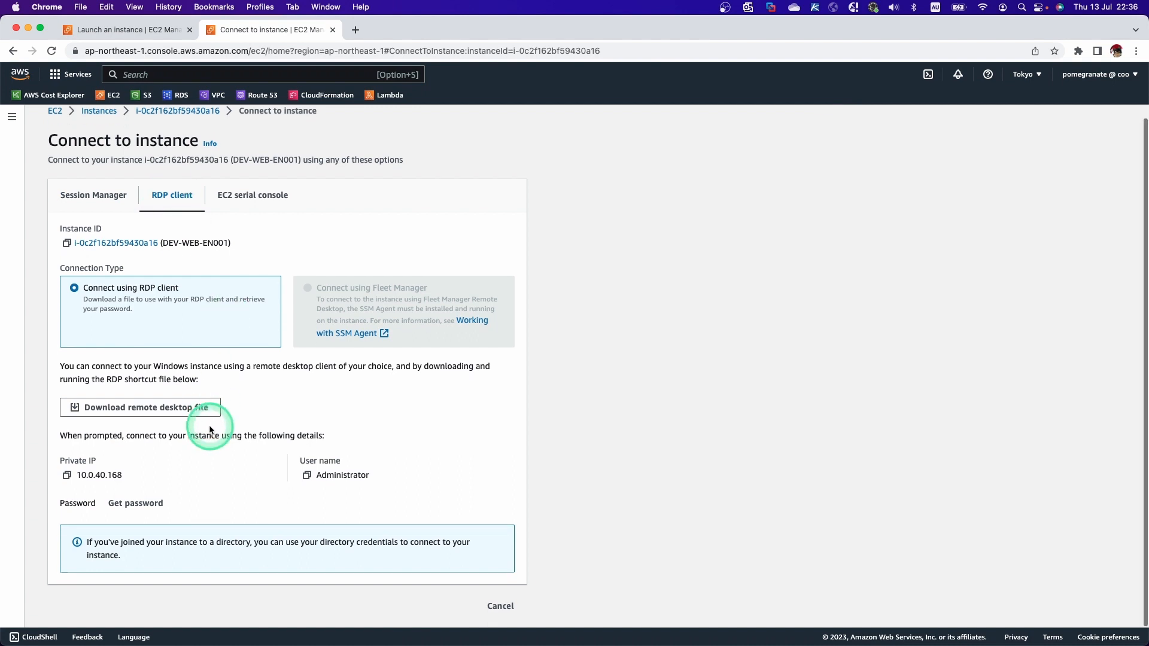
Step: Decrypt the Windows administrator password using the private key contents copied from the terminal, and copy the decrypted password
click(146, 502)
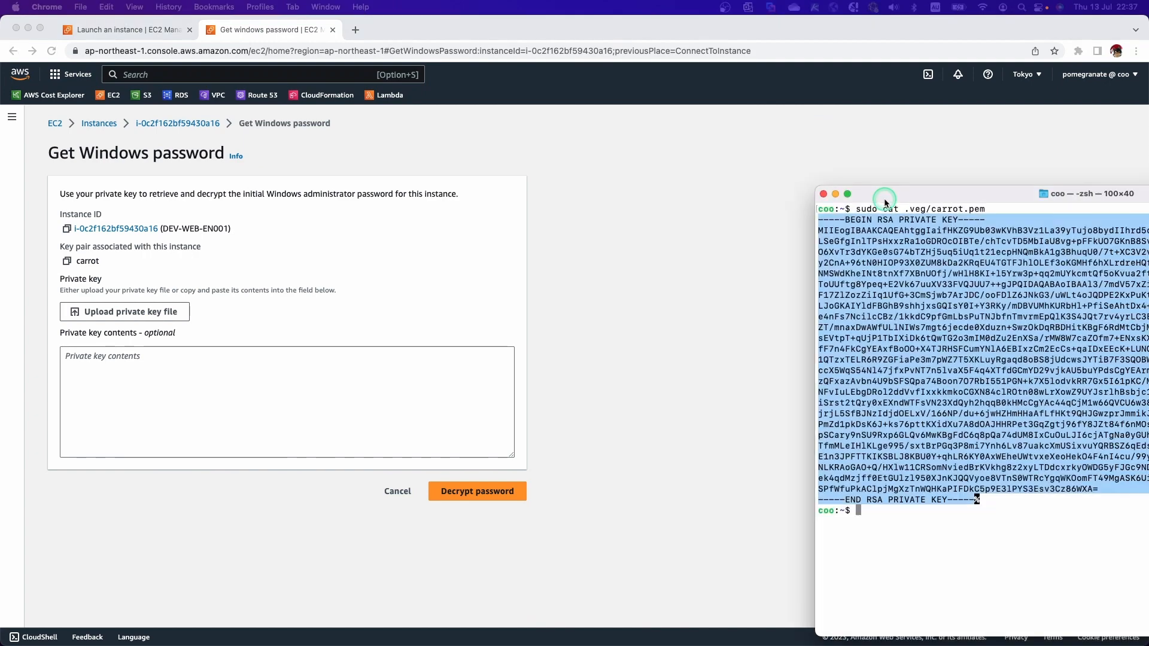
click(745, 269)
right_click(745, 269)
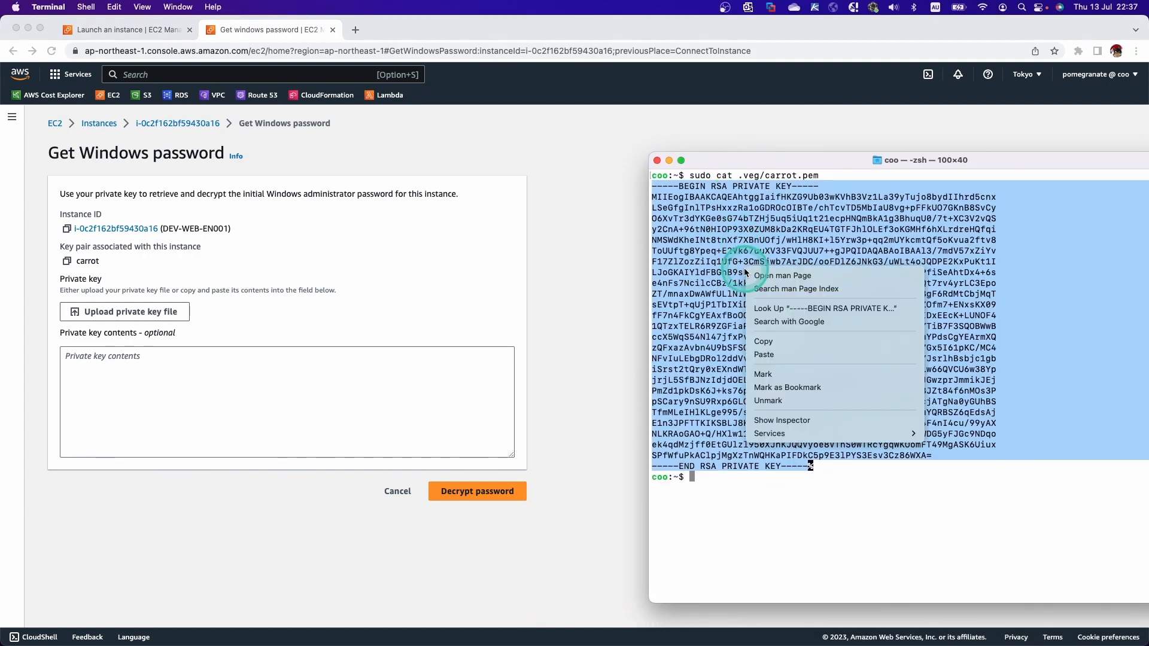
click(772, 336)
click(367, 358)
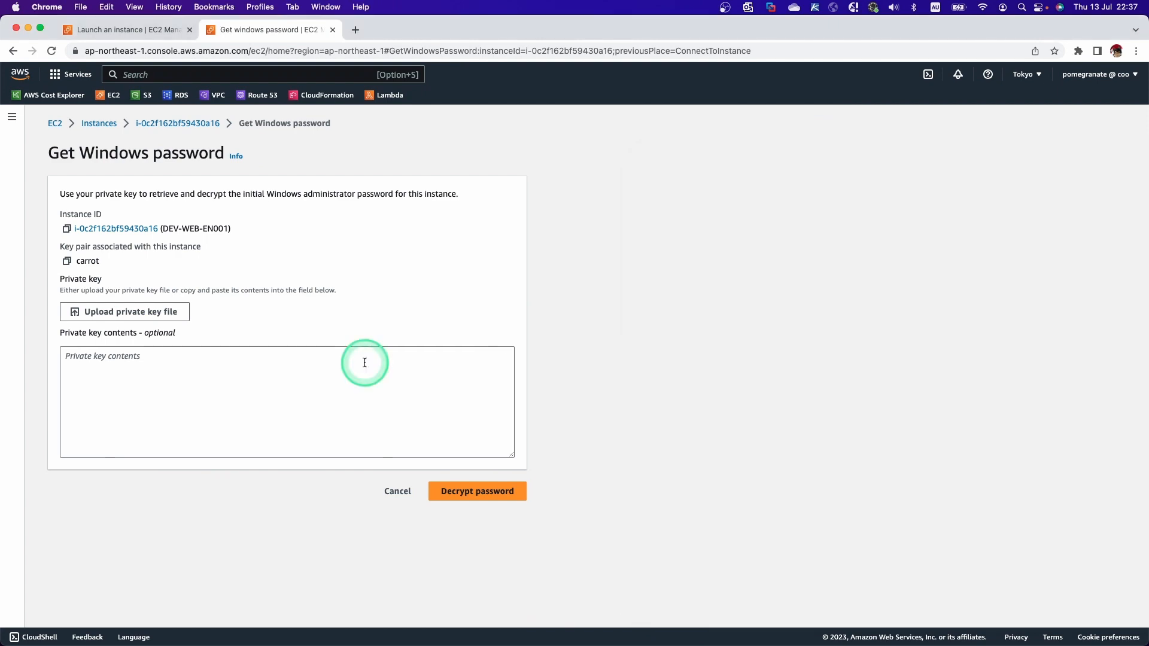
key(super+v)
click(466, 488)
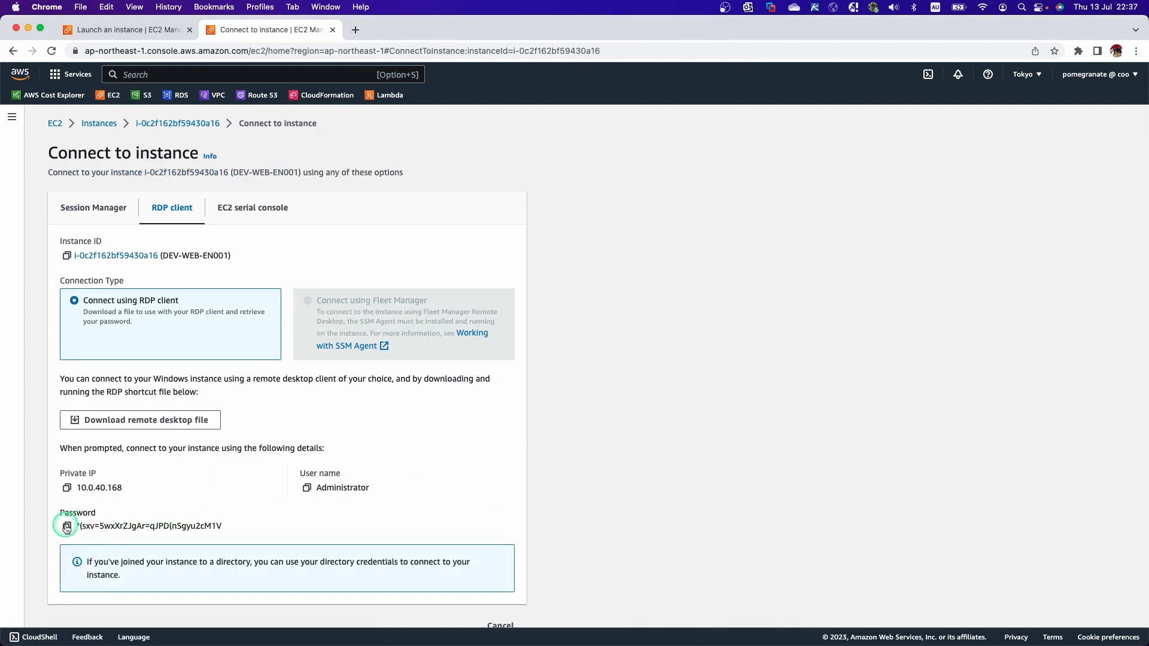
click(66, 526)
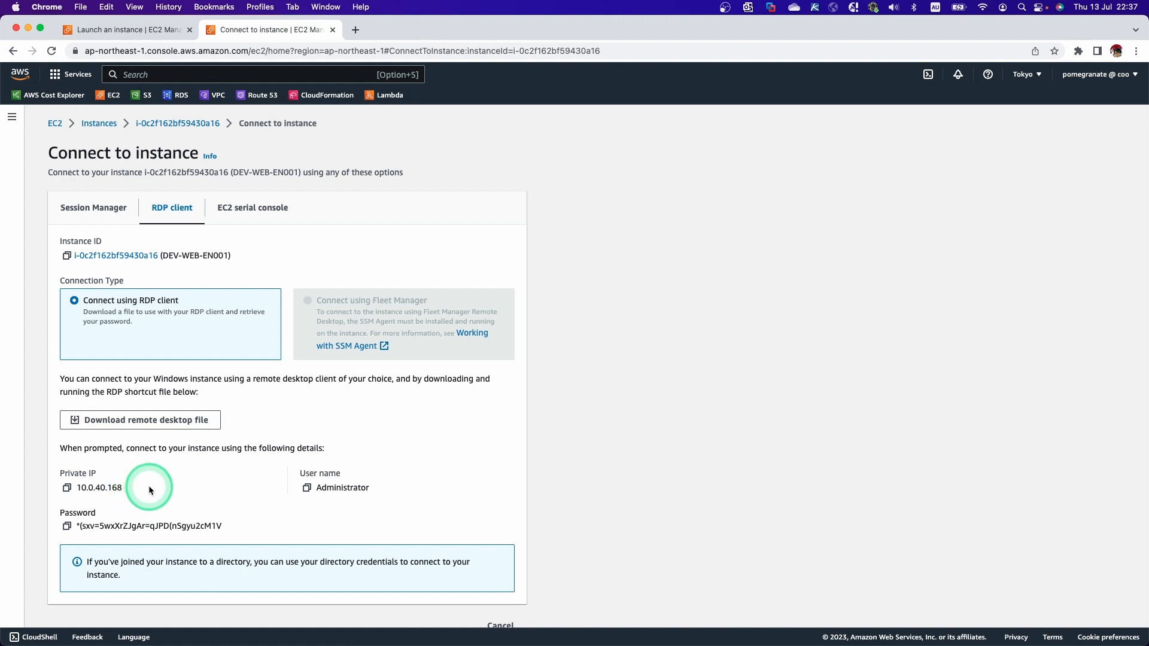
Step: Download the remote desktop file and try to connect directly to DEV-WEB-EN001 in Microsoft Remote Desktop
click(192, 421)
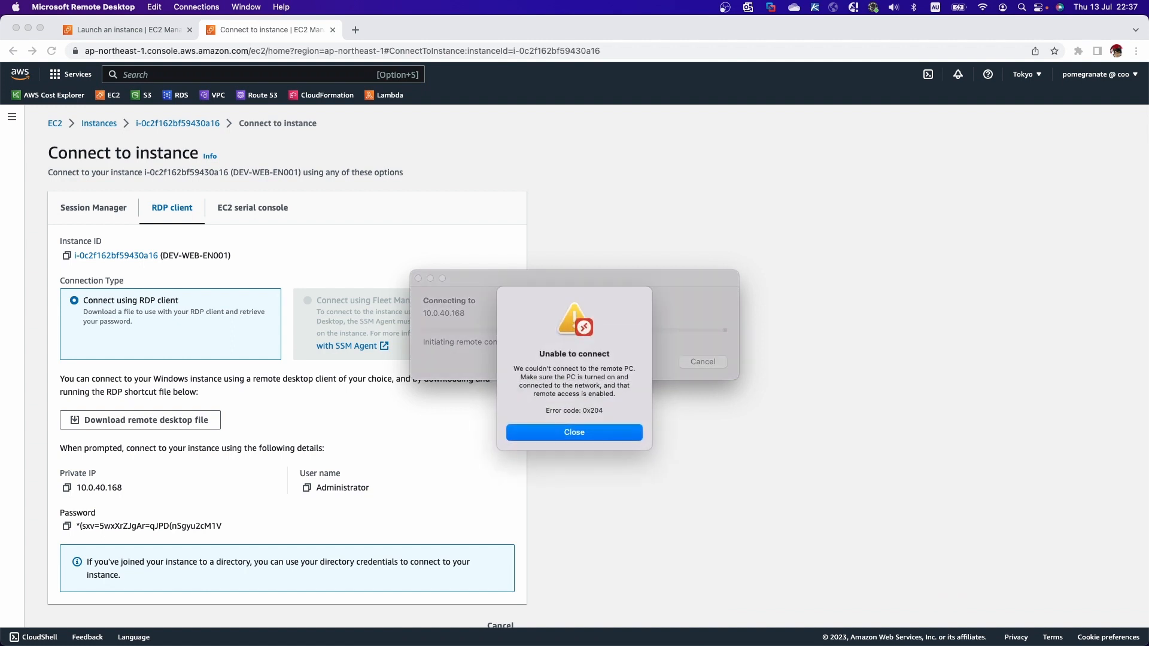
click(712, 396)
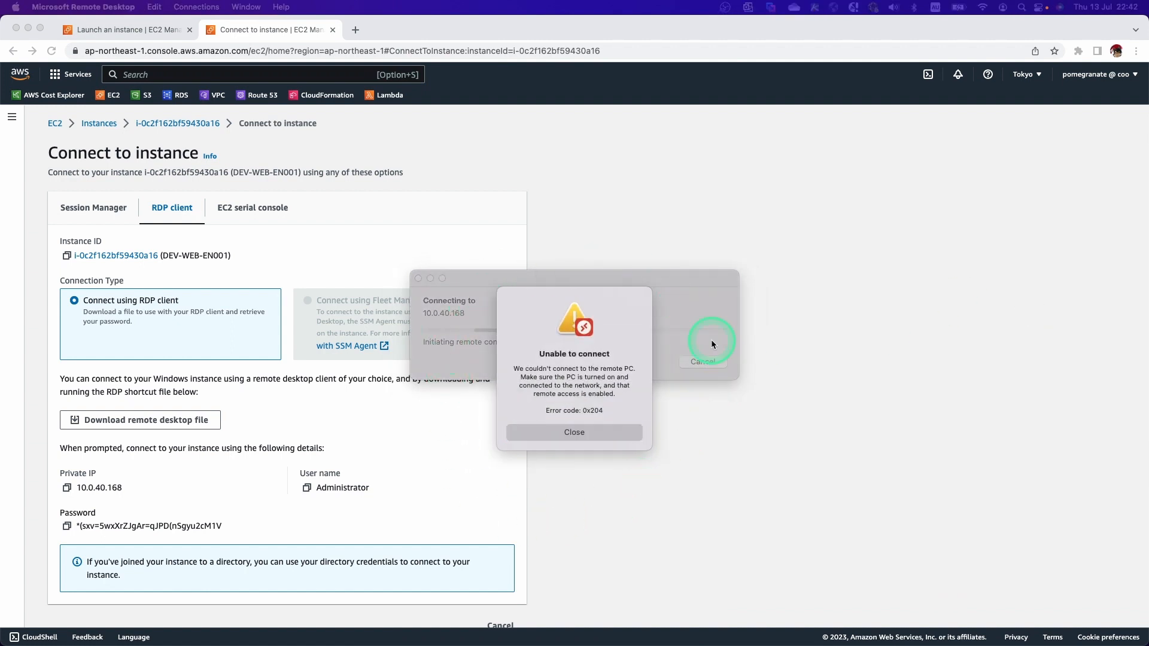
Step: Switch to the yEd network diagram and examine the remote access path from the laptop through DEV-MGR-EN001 to DEV-WEB-EN001
key(ctrl+Right)
key(ctrl+Right)
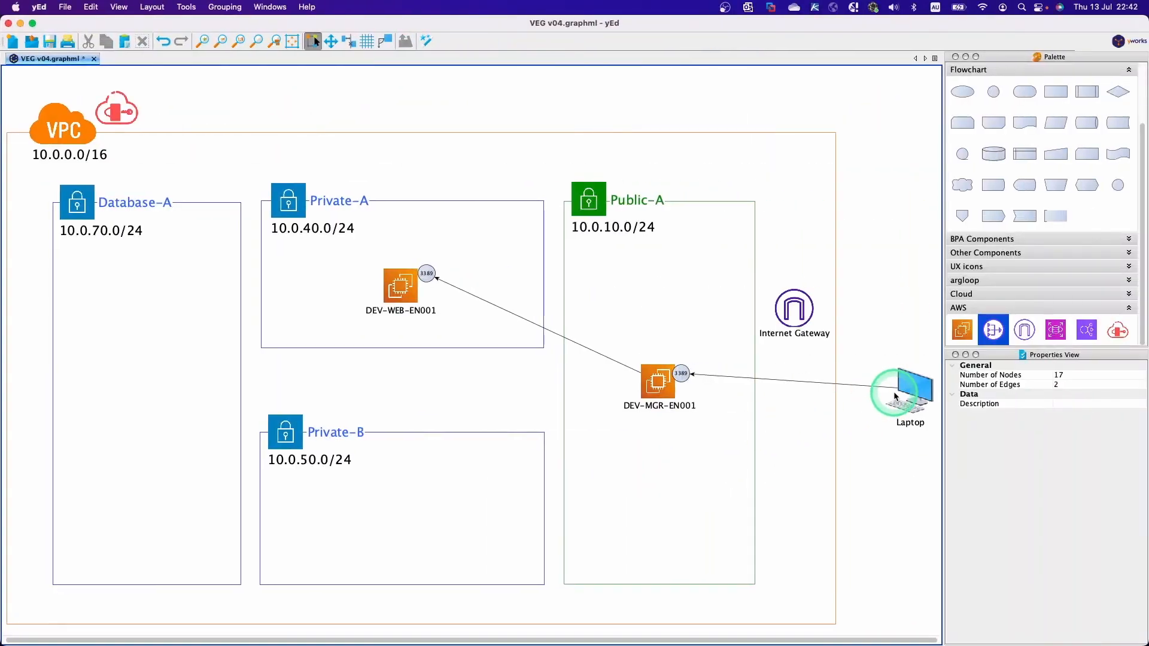
mouse_move(896, 396)
mouse_down()
mouse_move(913, 389)
mouse_move(719, 359)
mouse_move(424, 289)
mouse_move(425, 270)
mouse_move(446, 271)
mouse_up()
click(592, 315)
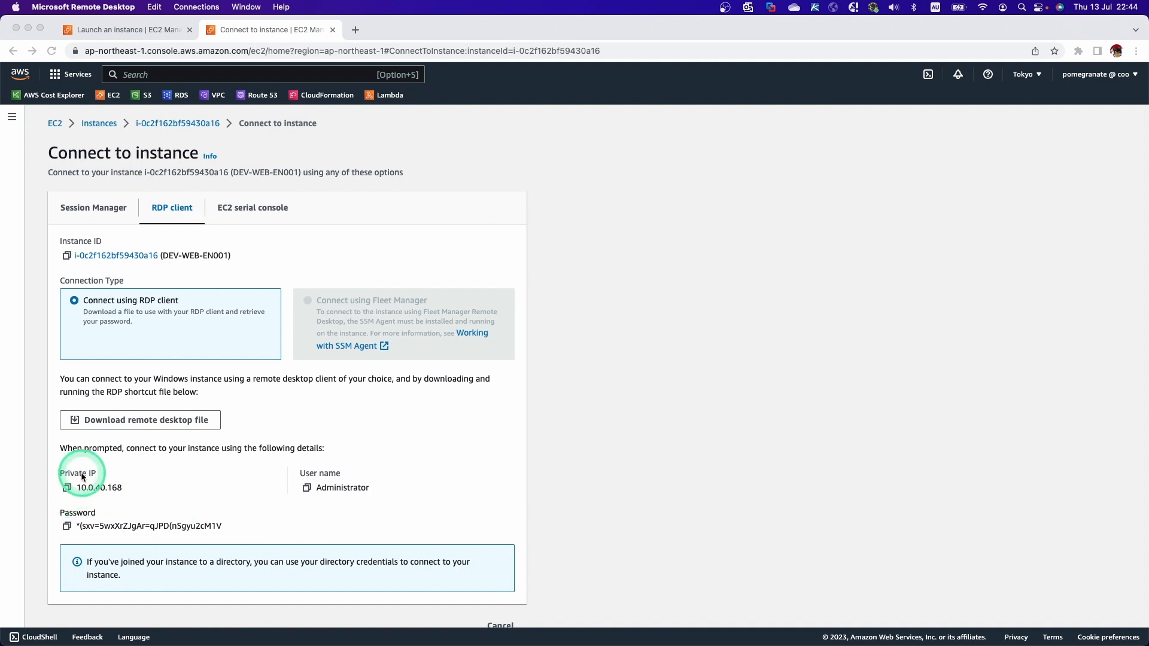
Step: Copy the private IP of DEV-WEB-EN001 and open Remote Desktop Connection on the DEV-MGR-EN001 server
click(68, 488)
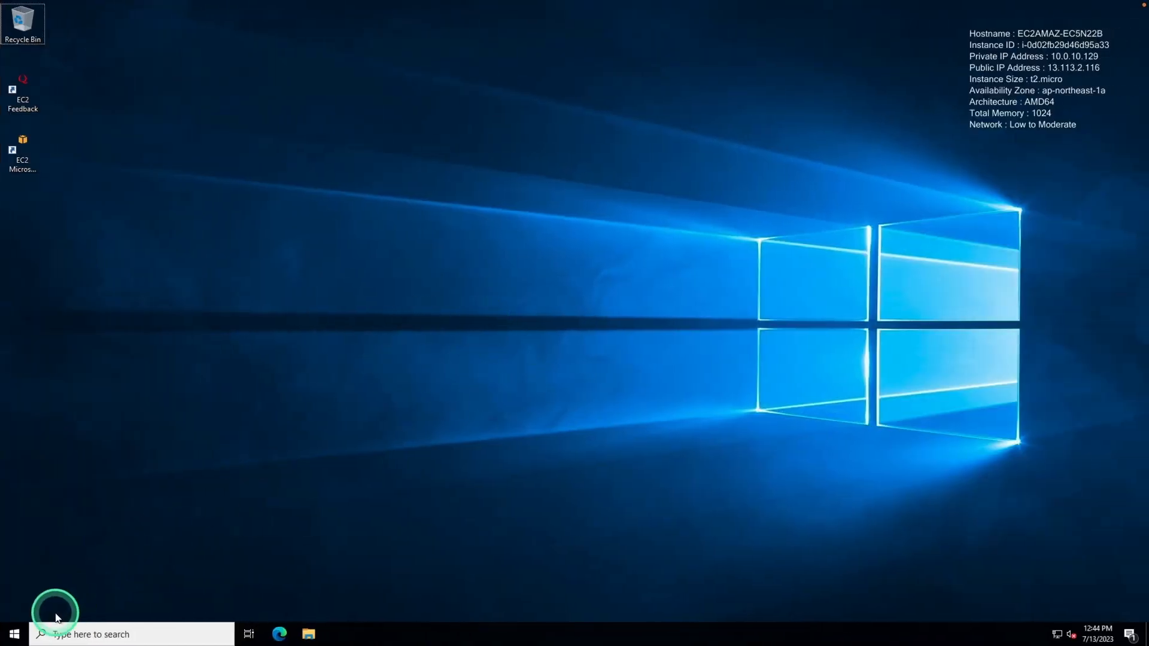
click(26, 635)
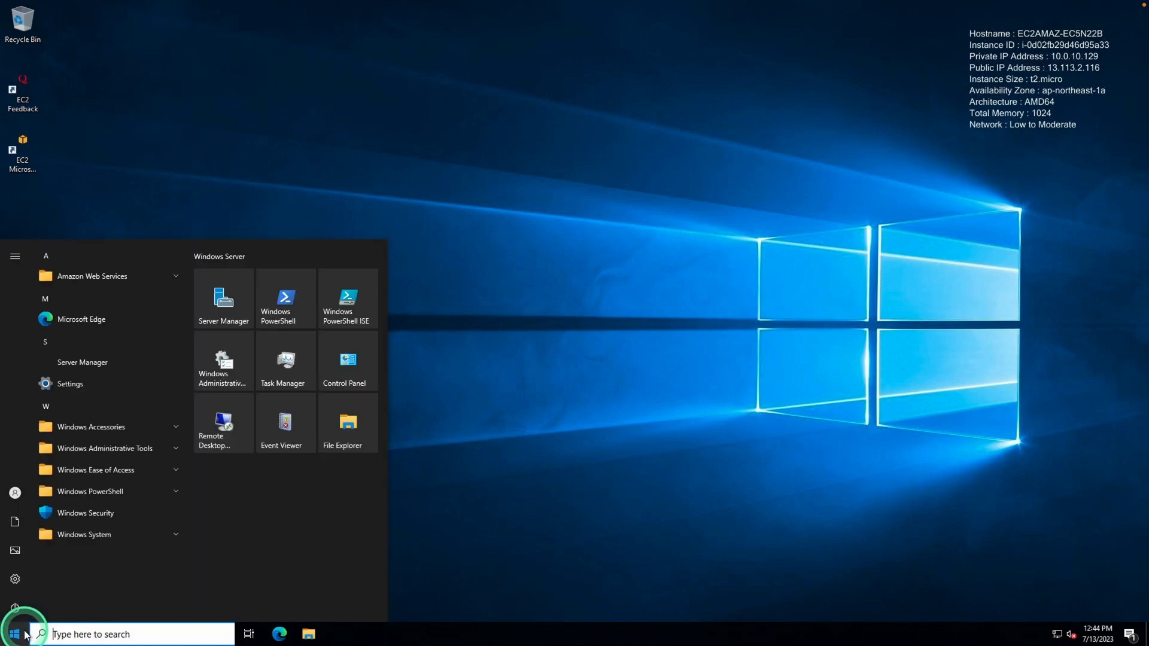
click(239, 421)
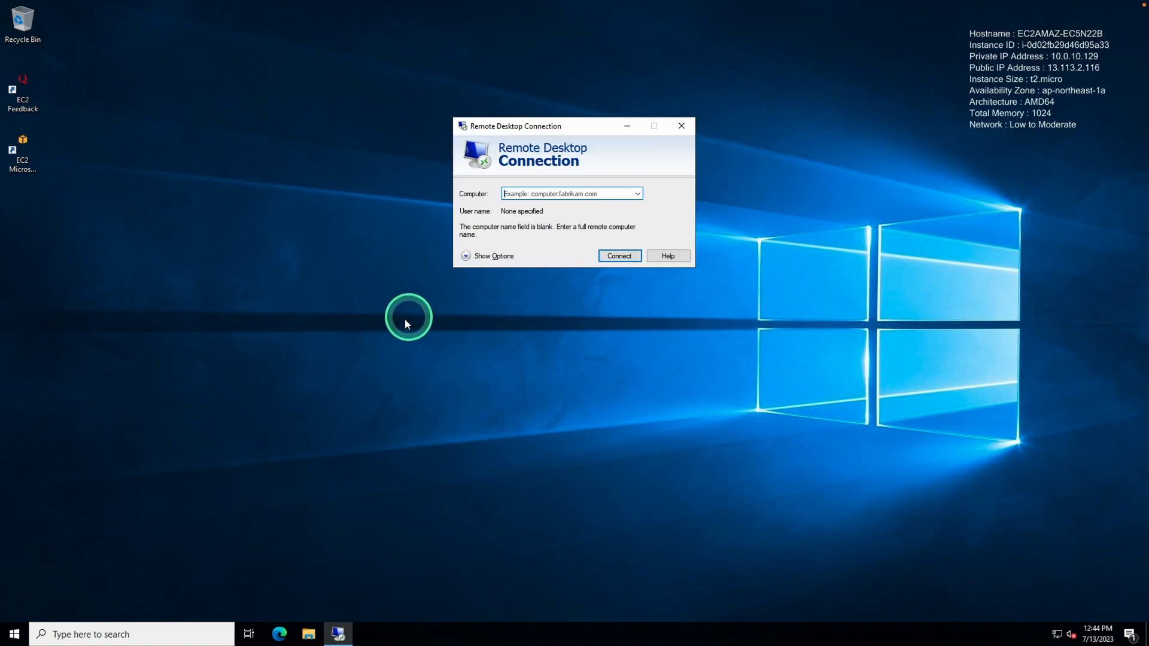
Step: Show the Remote Desktop Connection options and set the remote desktop display size to 1280 by 720 pixels
click(467, 257)
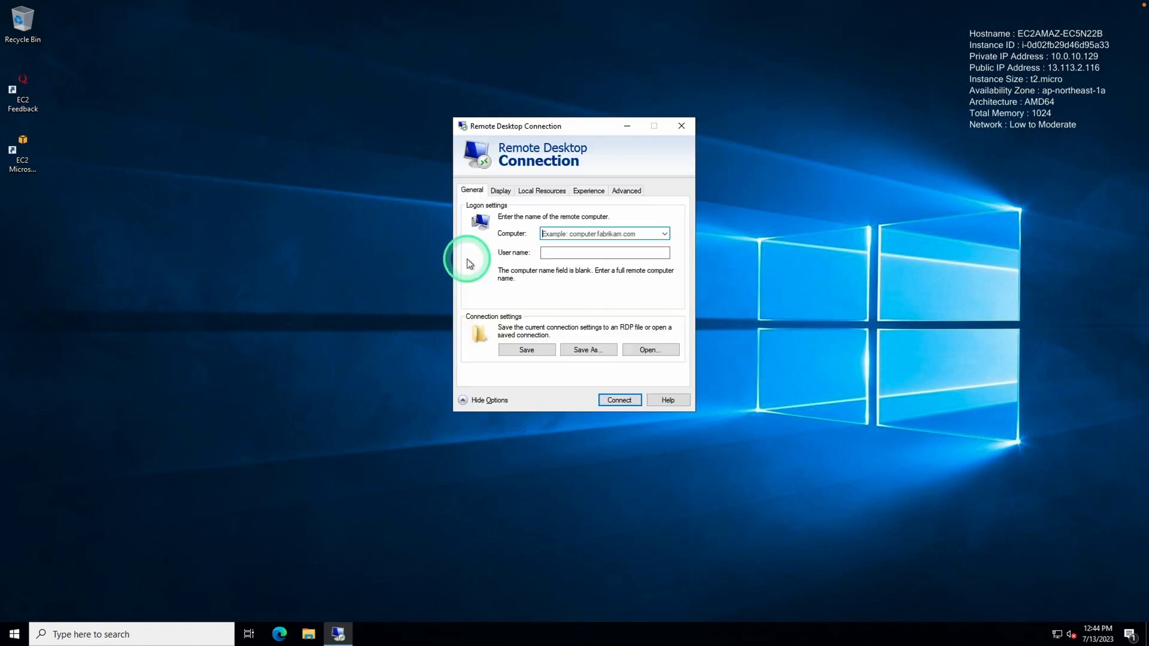
click(500, 192)
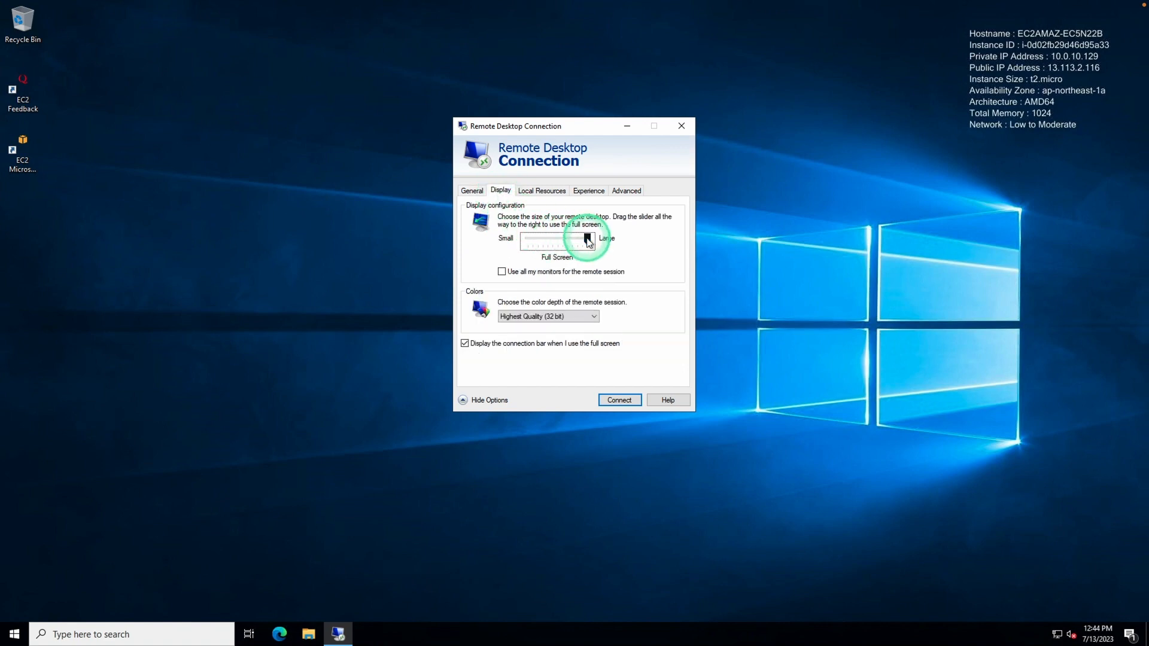
drag(588, 241, 579, 242)
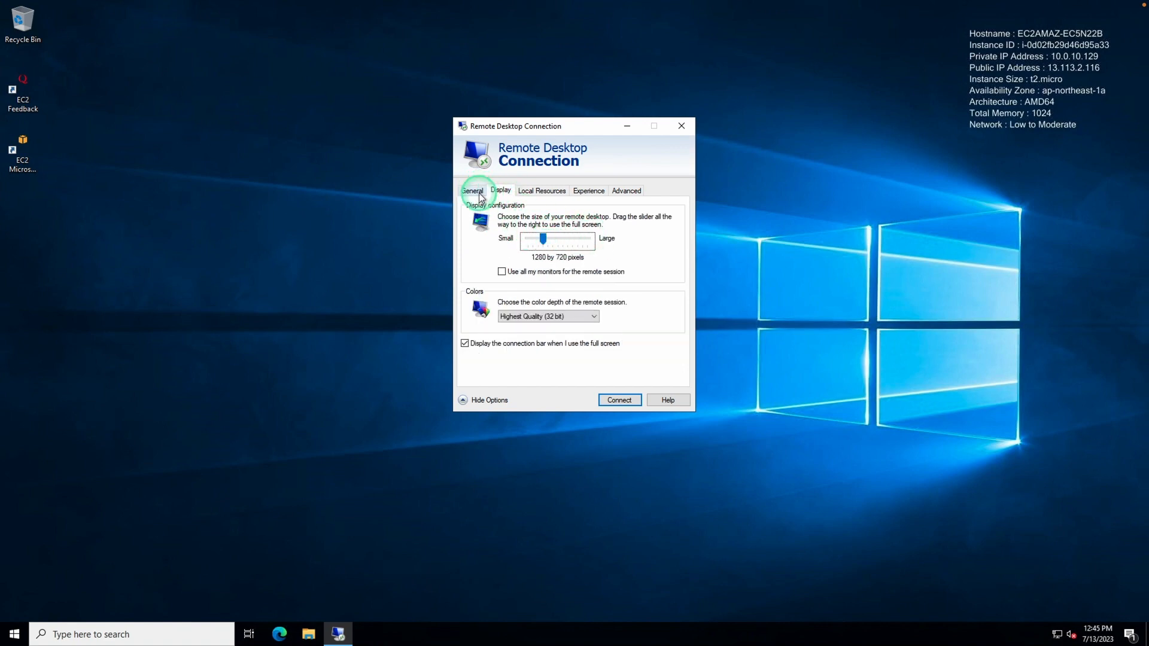
Step: Enter the copied private IP 10.0.40.168 as the computer and administrator as the user name, and start the connection
click(471, 191)
click(565, 236)
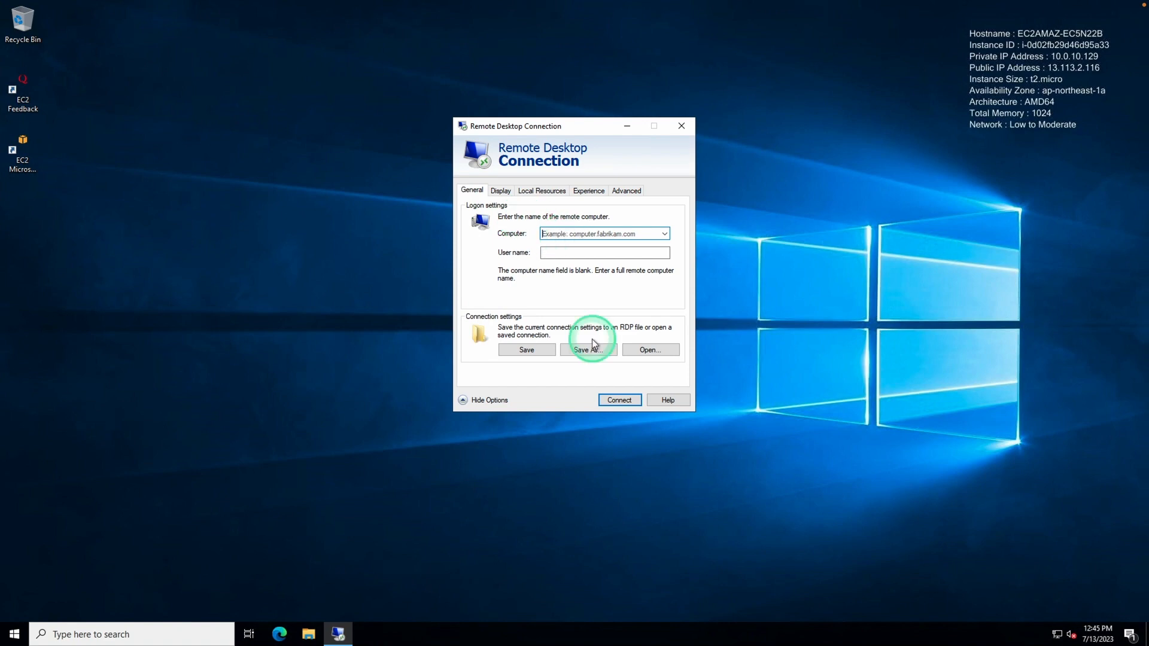
key(ctrl+v)
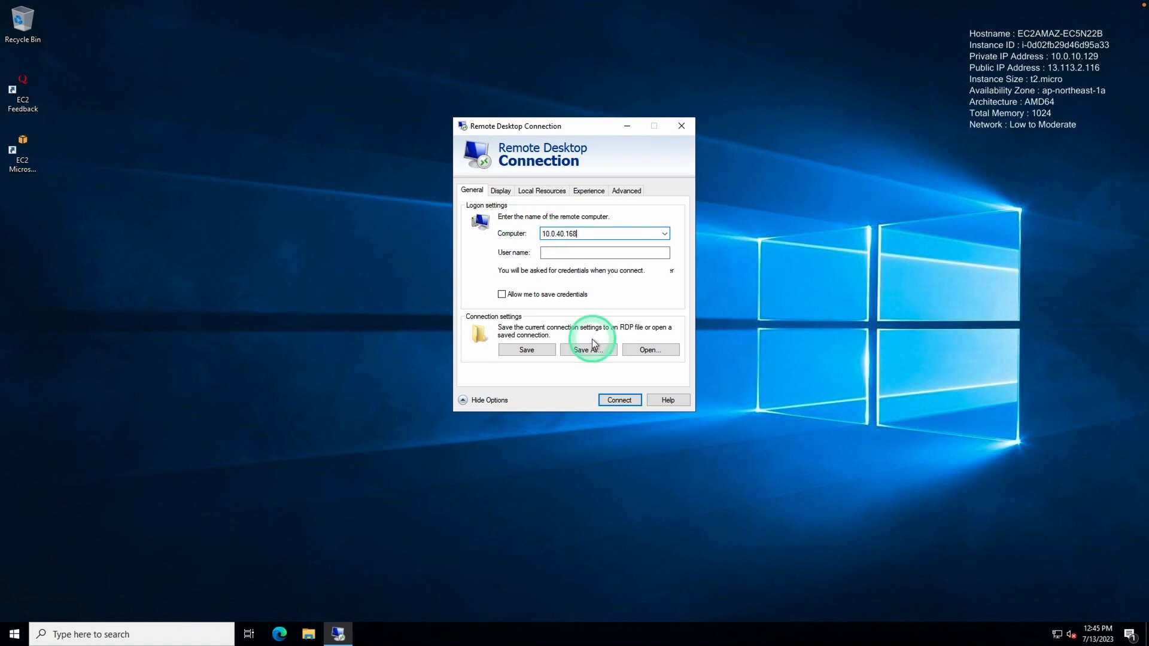
click(571, 254)
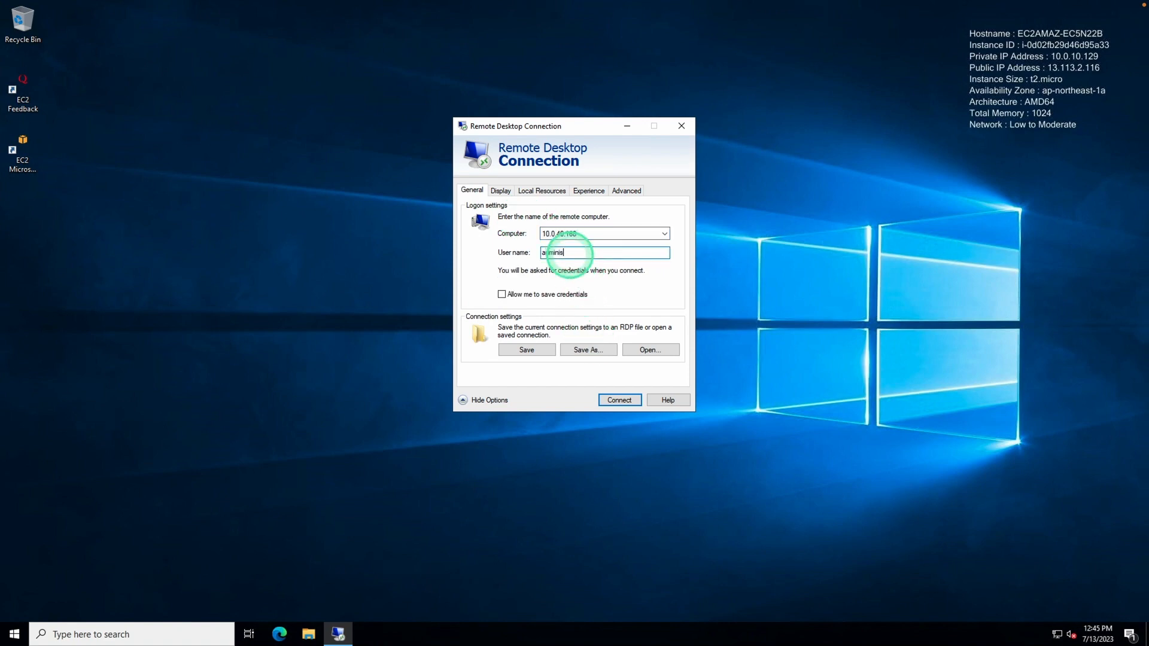
text(administrator)
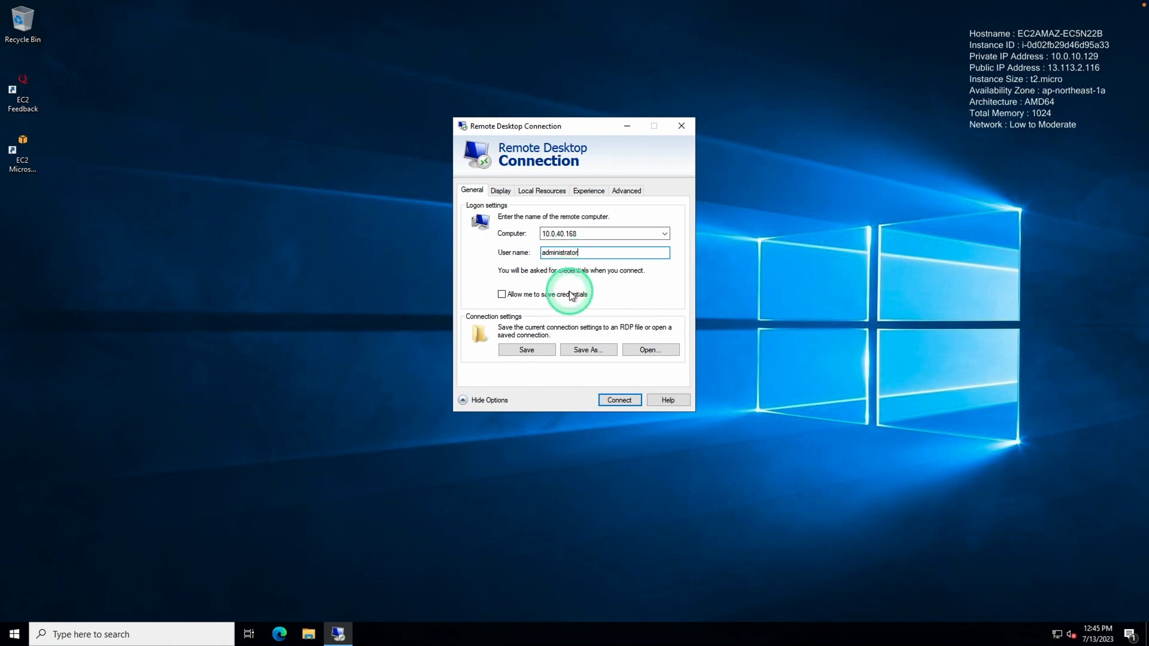
click(619, 400)
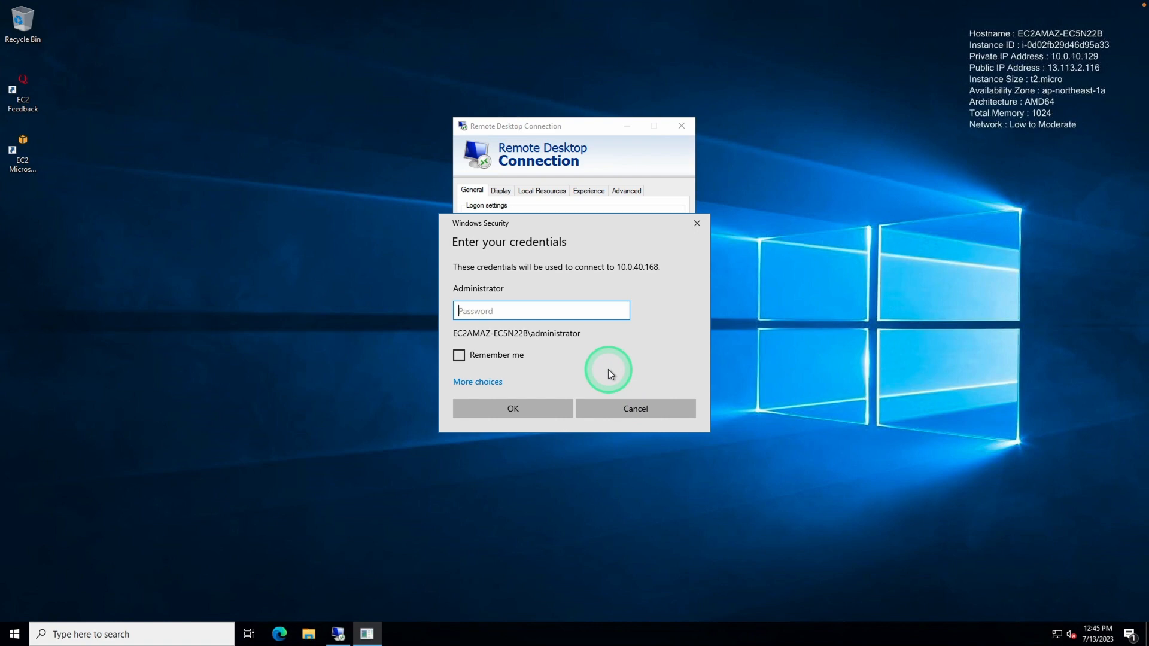
Step: Sign in with the administrator password copied from the EC2 connection page in Chrome, and accept the remote computer's unverified certificate
key(ctrl+Left)
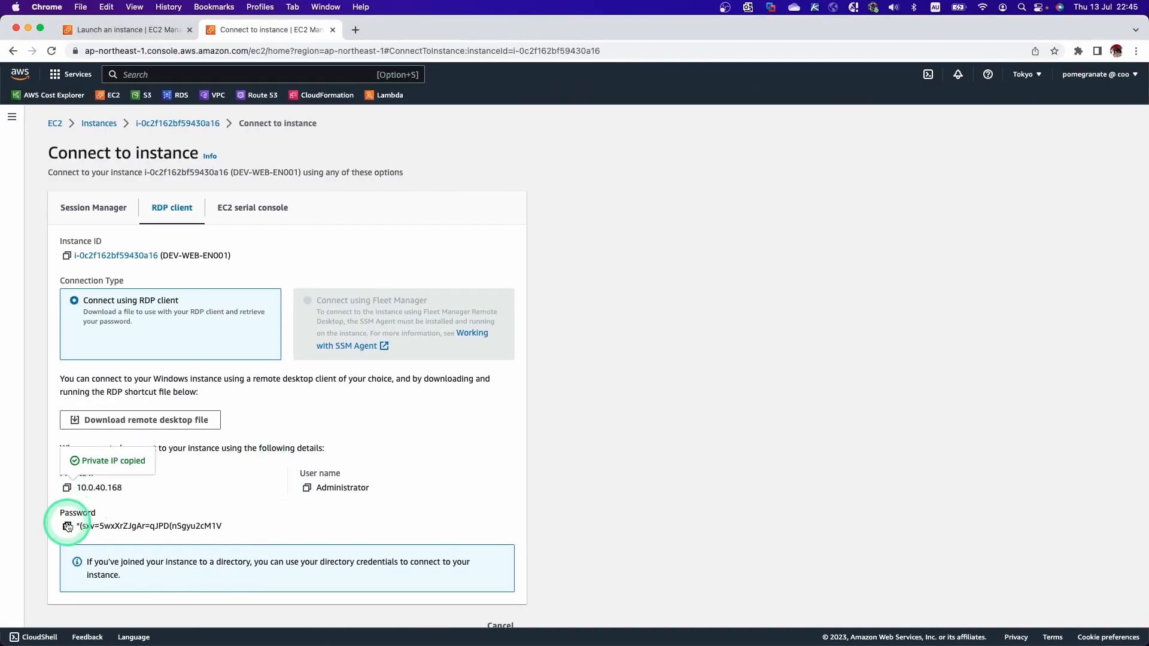
click(67, 528)
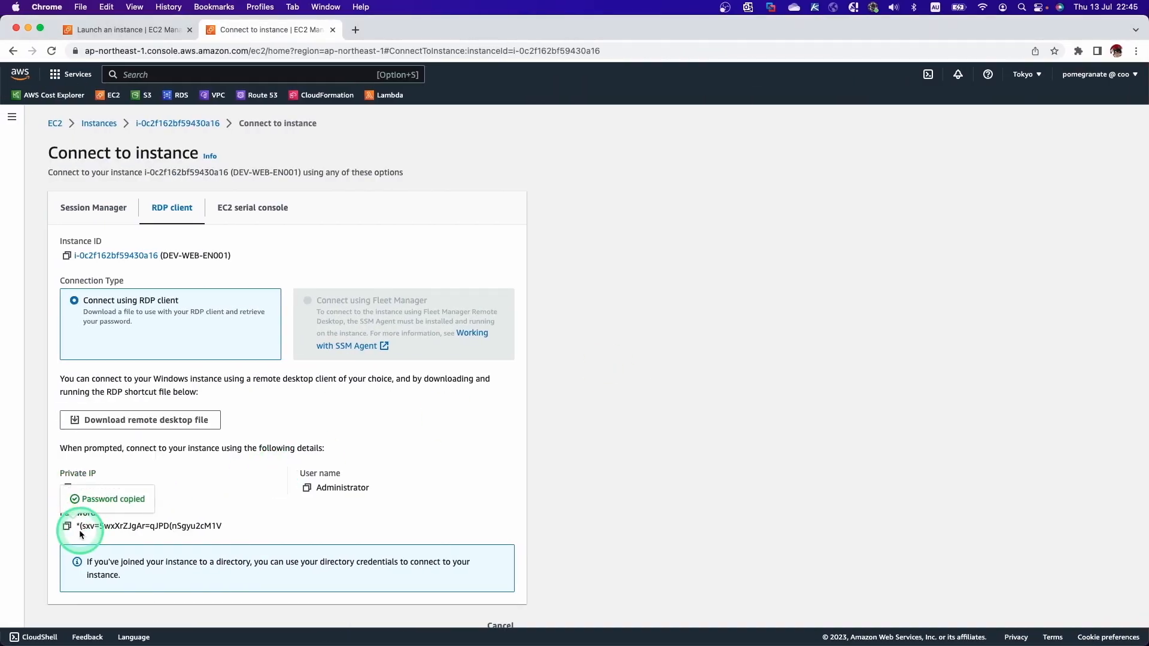
key(ctrl+Right)
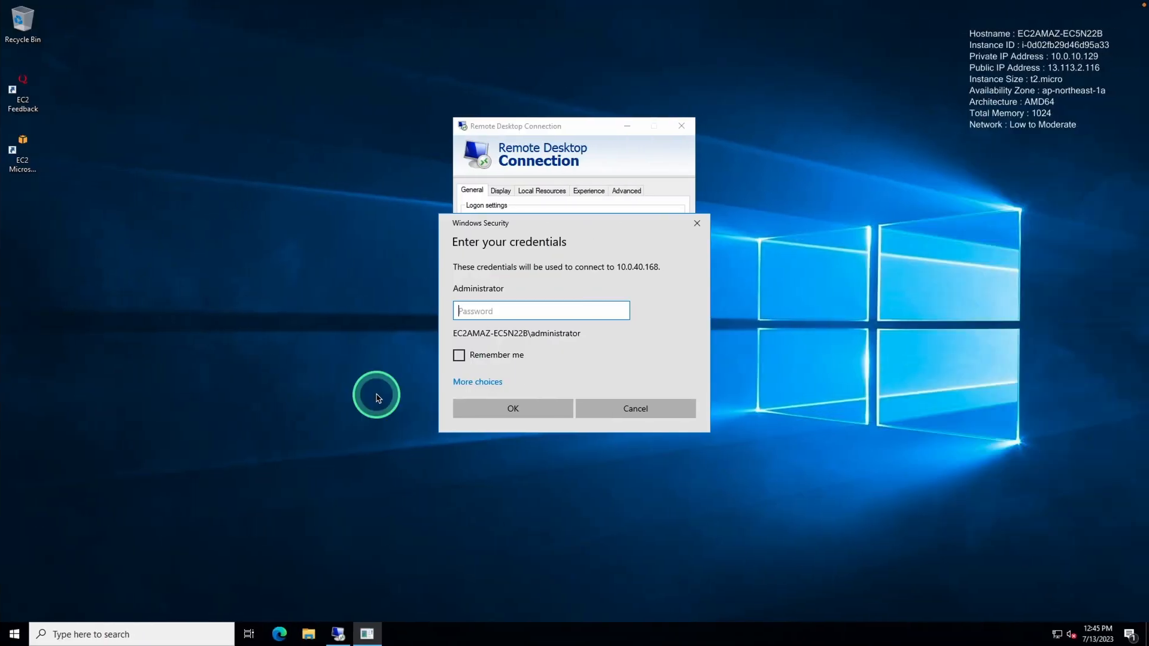
click(515, 312)
key(ctrl+v)
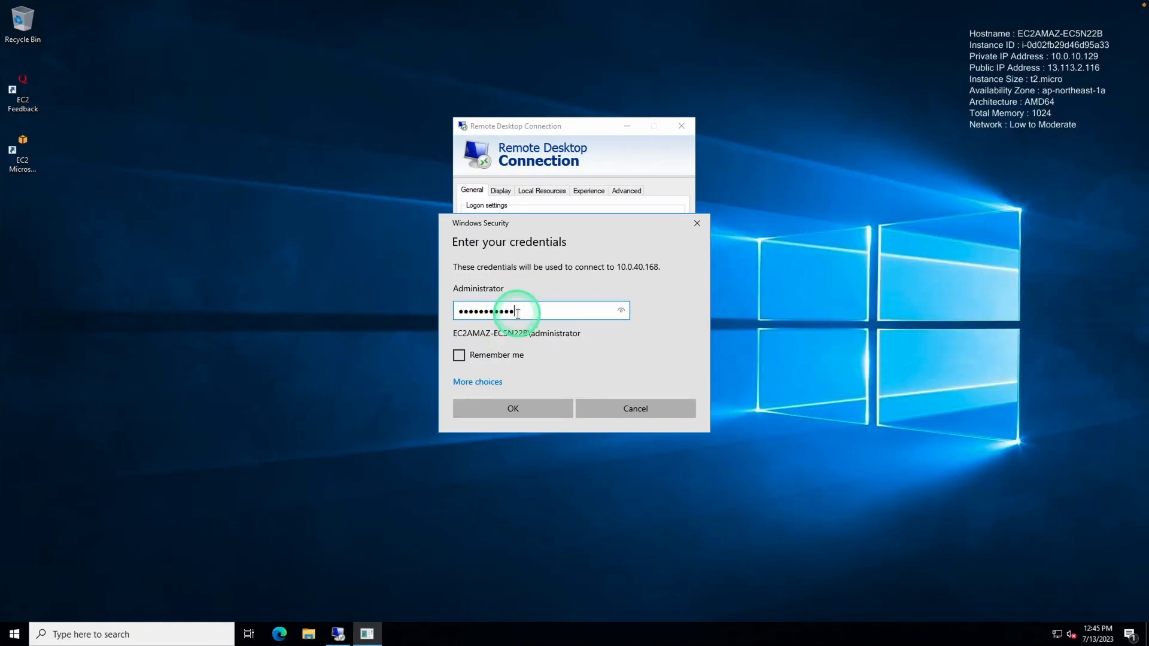
click(518, 409)
click(608, 371)
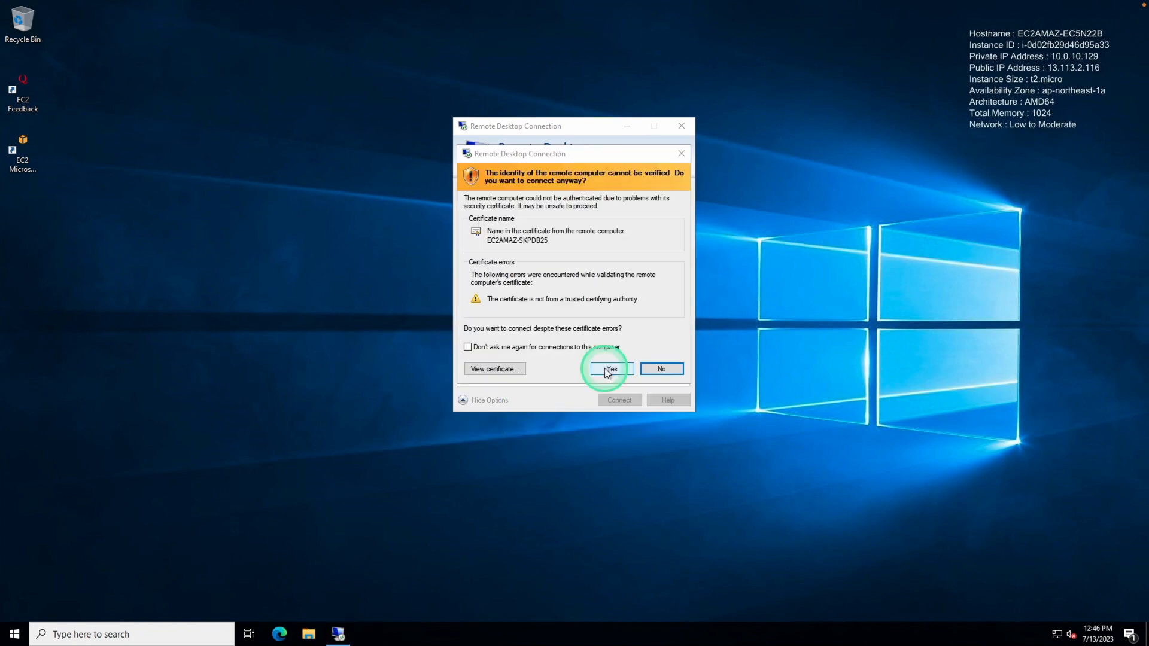
click(608, 371)
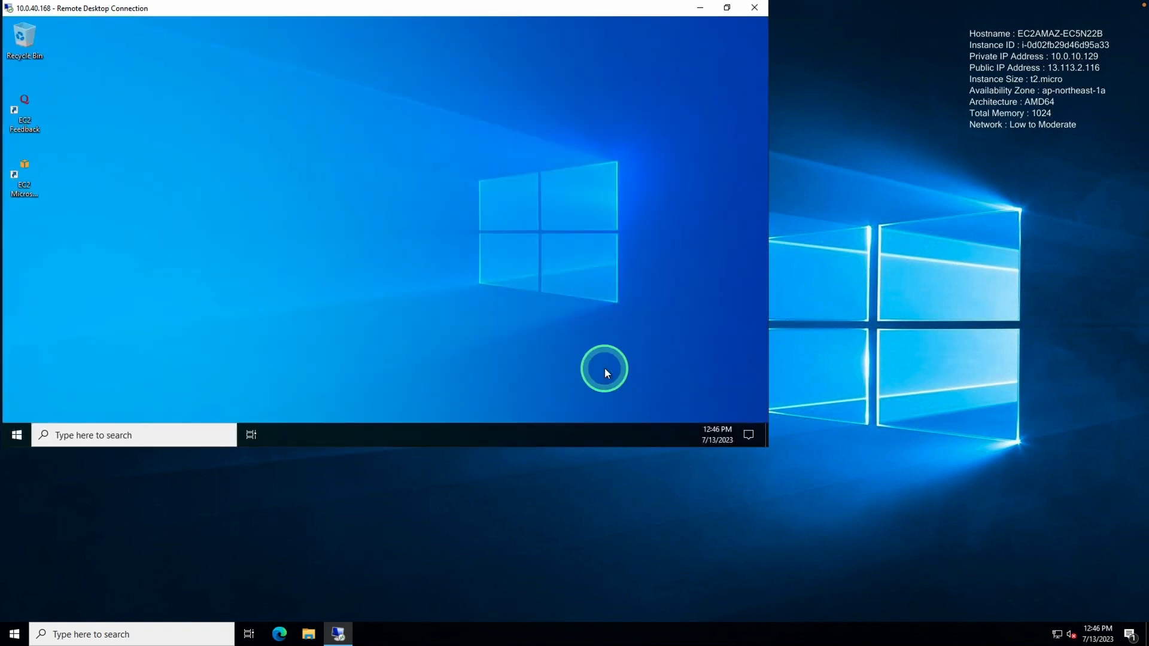
Step: Restore the 10.0.40.168 remote session window, then reposition and enlarge it to fit the whole remote desktop without scroll bars
double_click(548, 8)
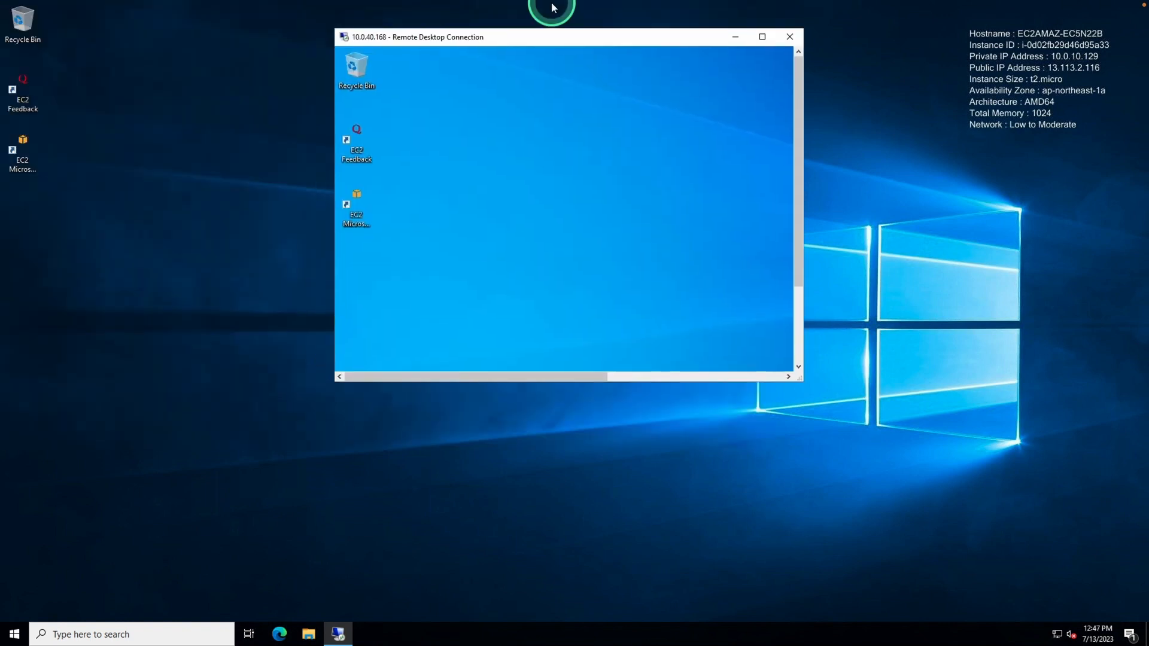
drag(549, 35, 385, 50)
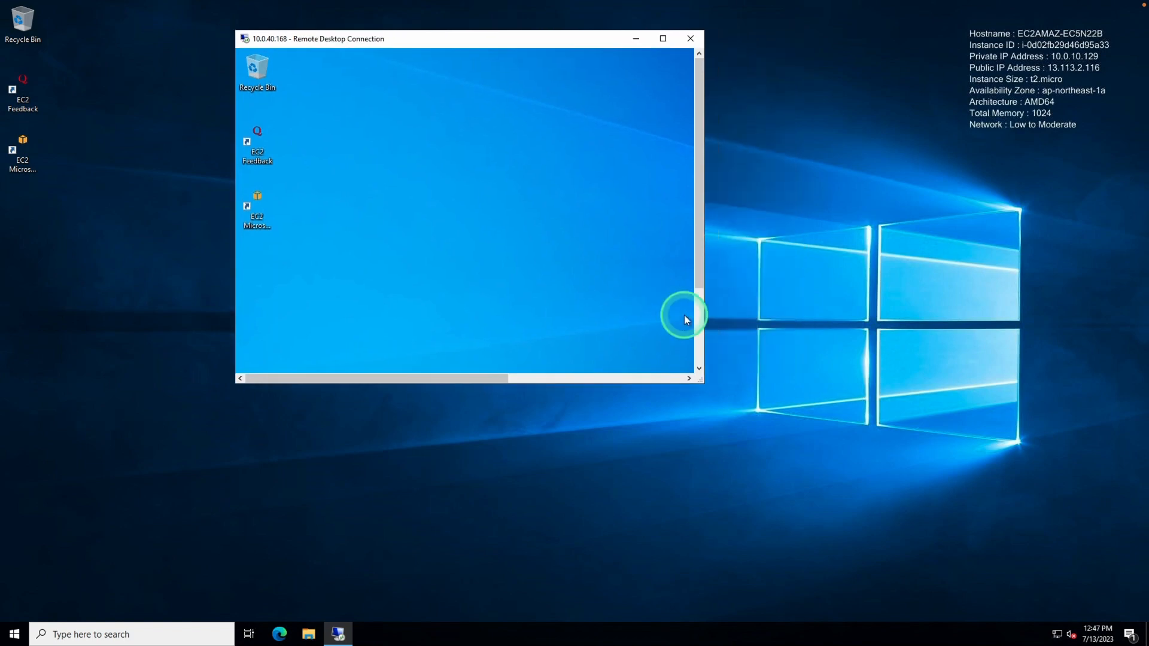
drag(624, 391, 916, 527)
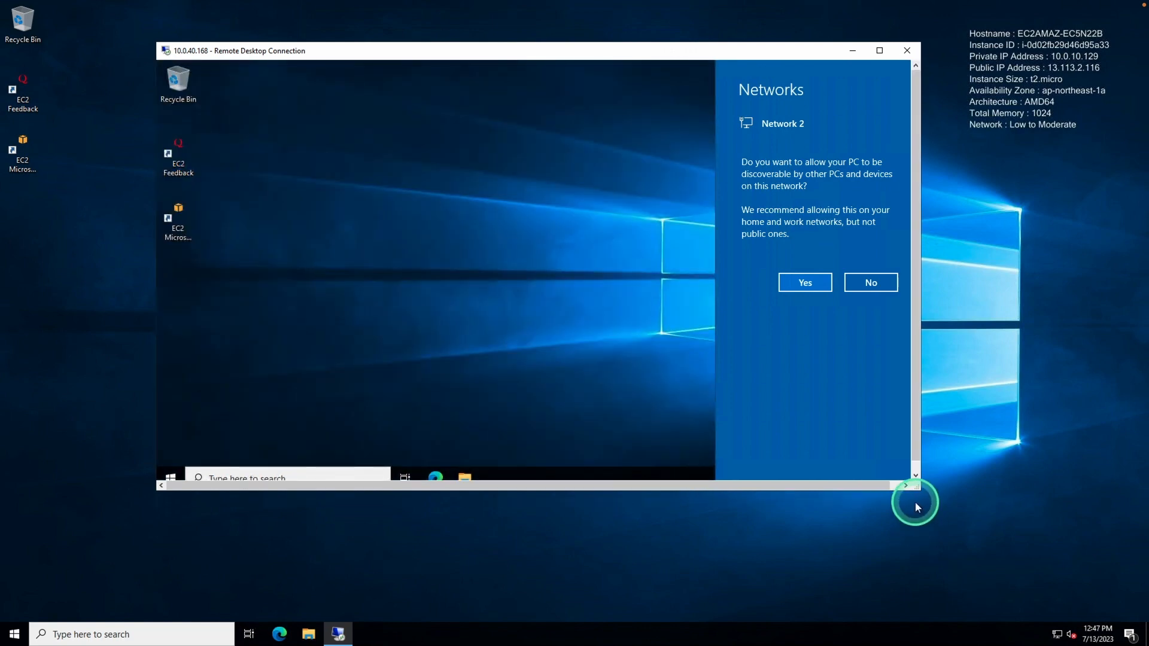
drag(922, 495, 924, 496)
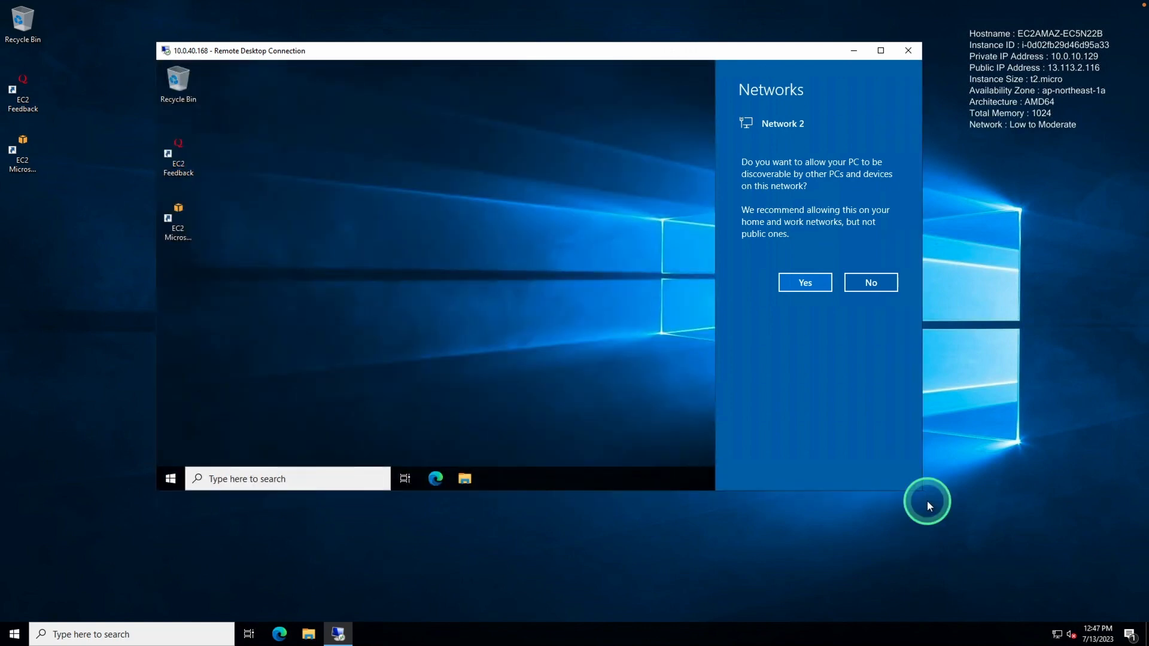